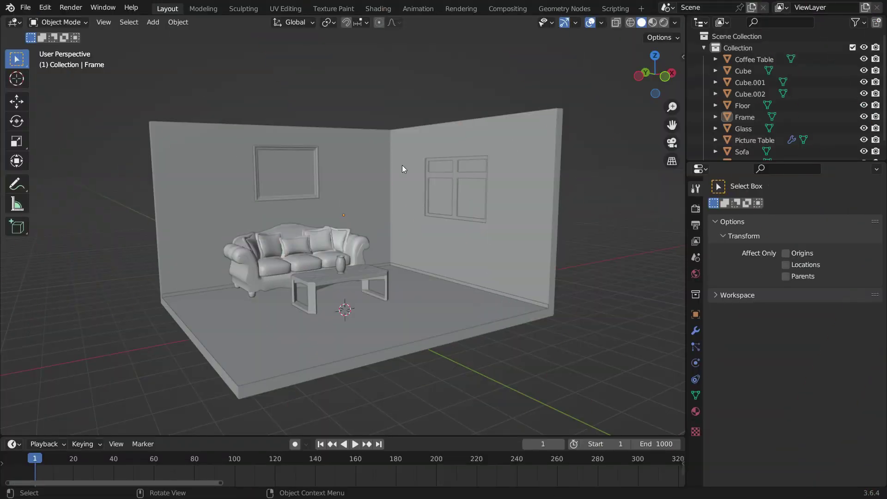
# - Switch the viewport to Rendered shading and show the render engine settings
pyautogui.press('z')
pyautogui.click(404, 97)
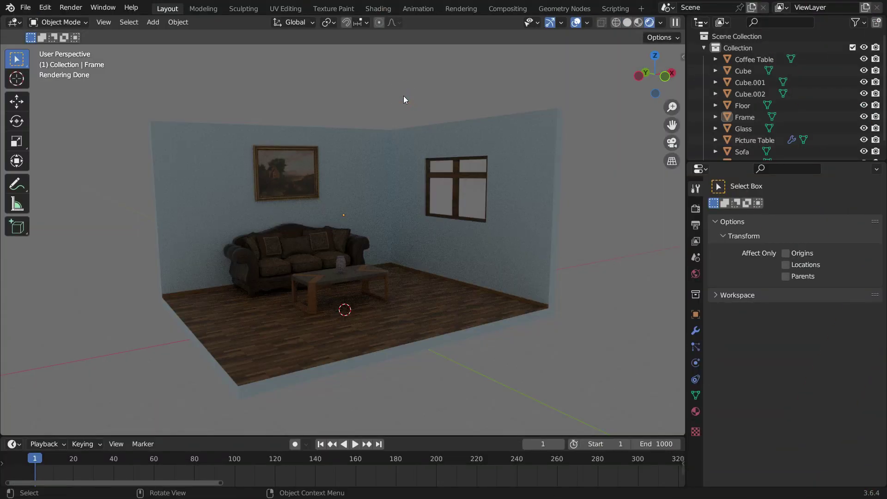
pyautogui.click(695, 209)
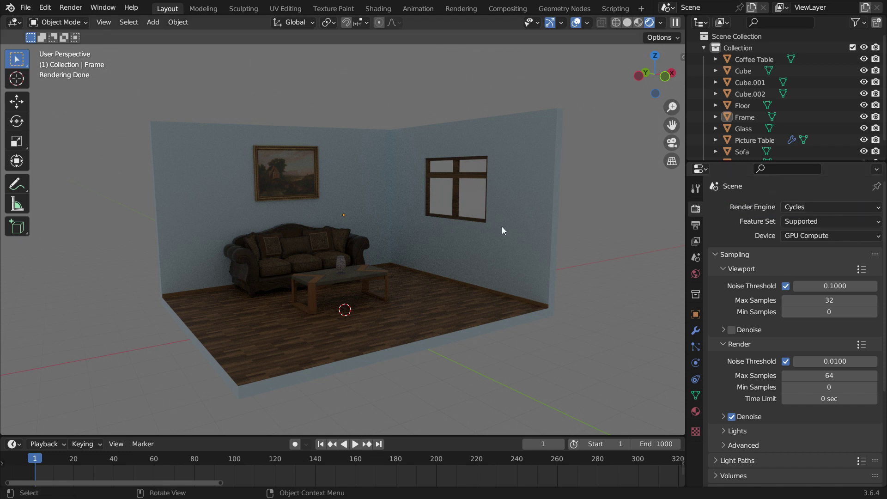
# - Add a spot light and raise it vertically above the table
pyautogui.hotkey('shift', 'a')
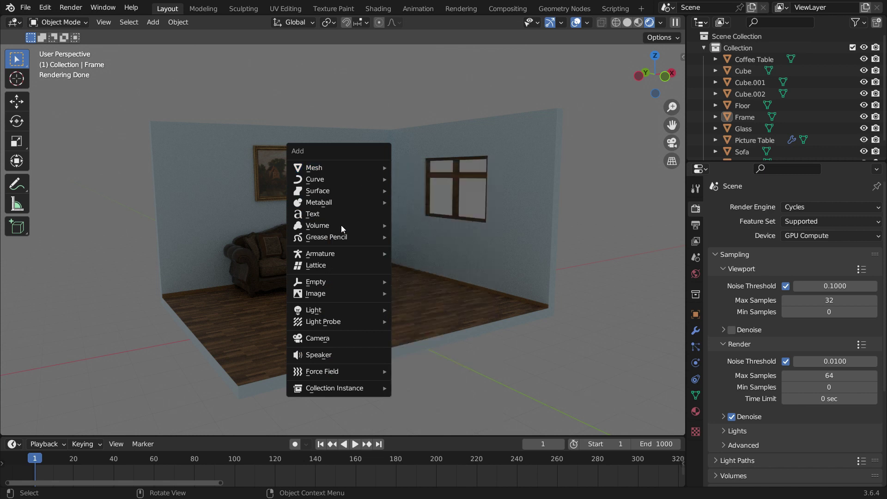
pyautogui.moveTo(342, 309)
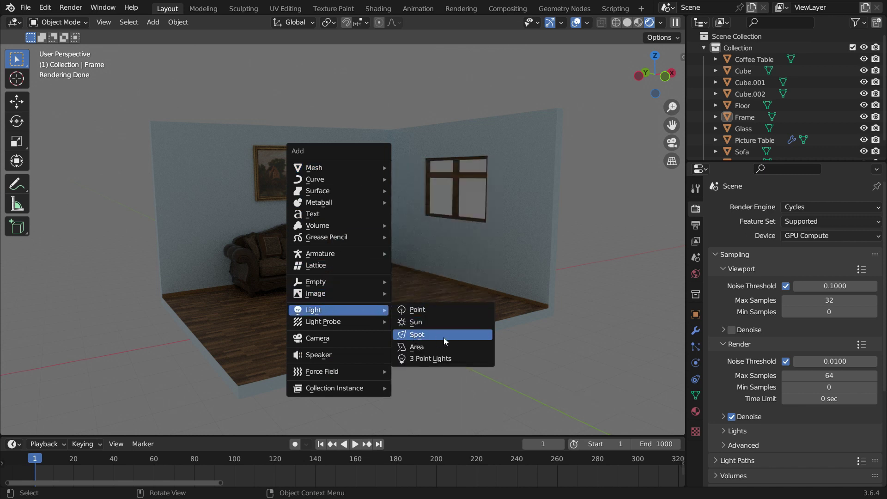
pyautogui.click(462, 336)
pyautogui.press('g')
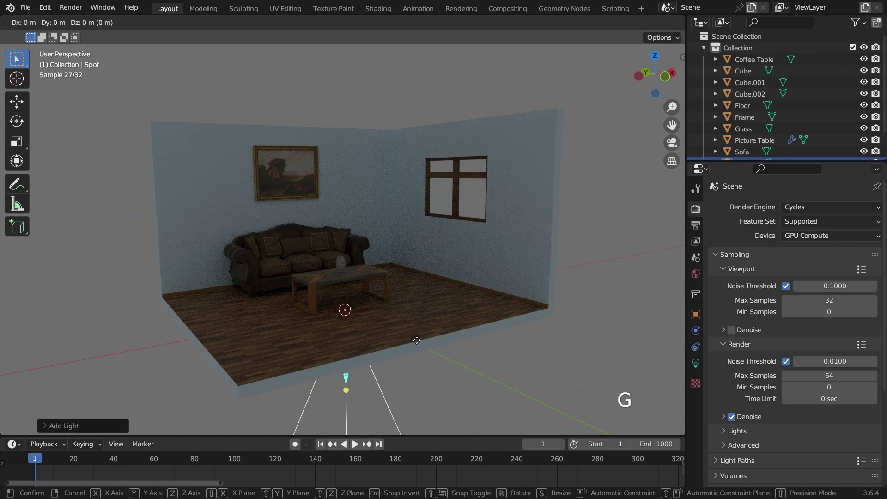
pyautogui.press('z')
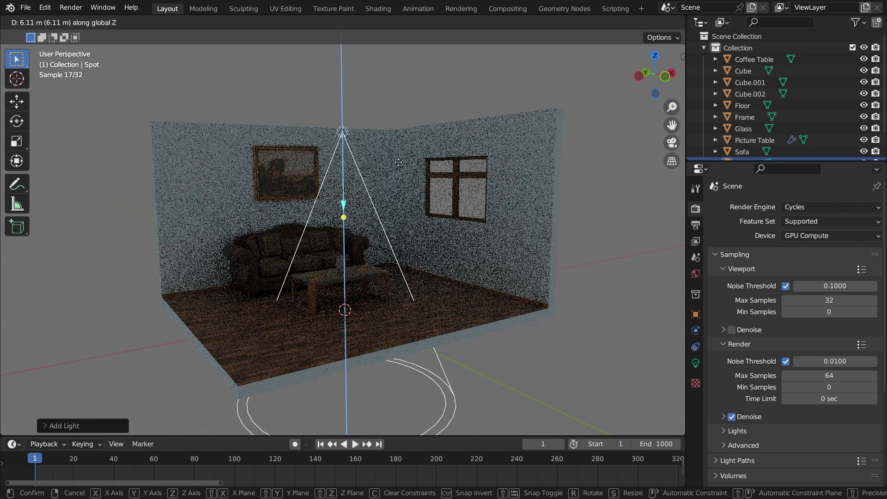
pyautogui.click(398, 163)
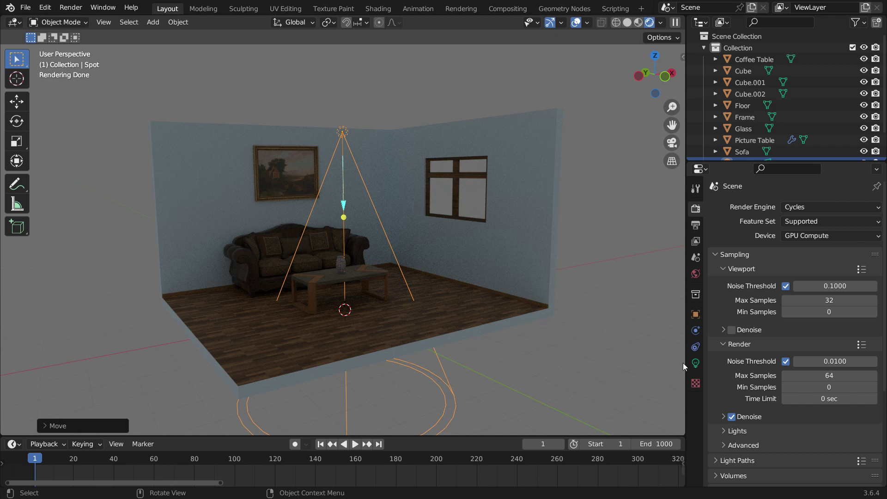
# - Set the spot power to 500 W, aim it at the wall above the sofa, and enlarge the timeline
pyautogui.click(695, 363)
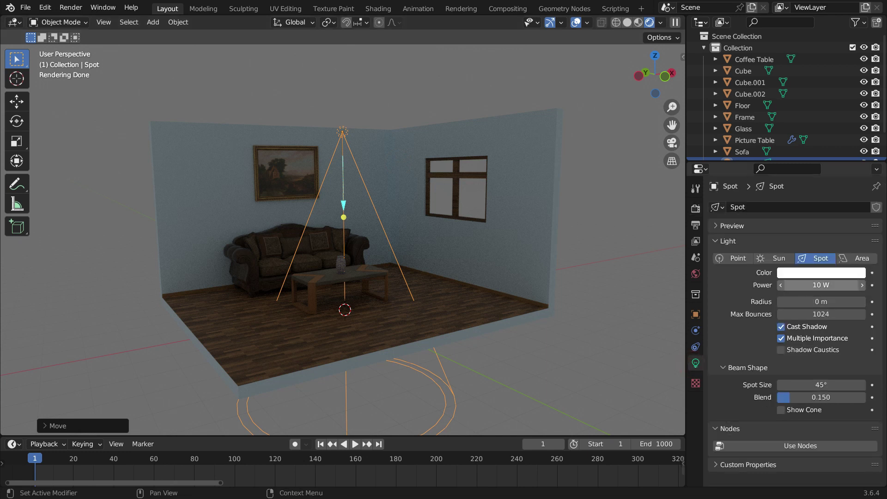
pyautogui.click(827, 286)
pyautogui.write('500')
pyautogui.press('Return')
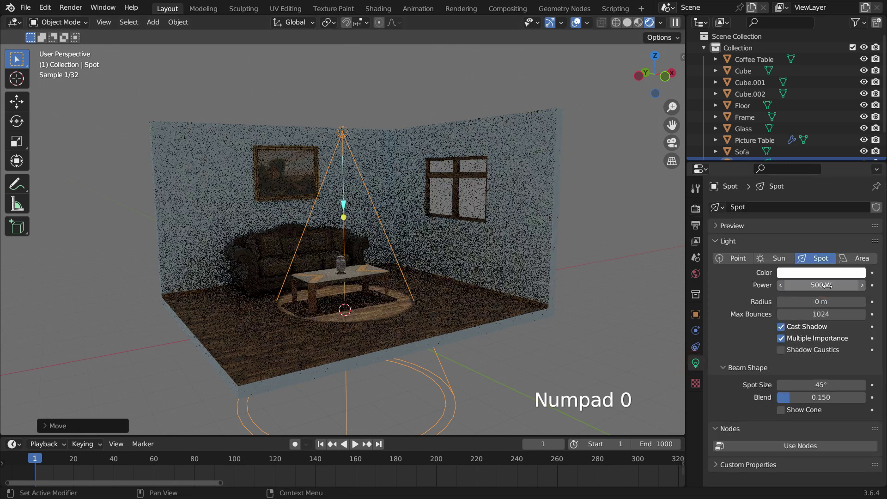
pyautogui.scroll(1, 322, 233)
pyautogui.scroll(2, 322, 233)
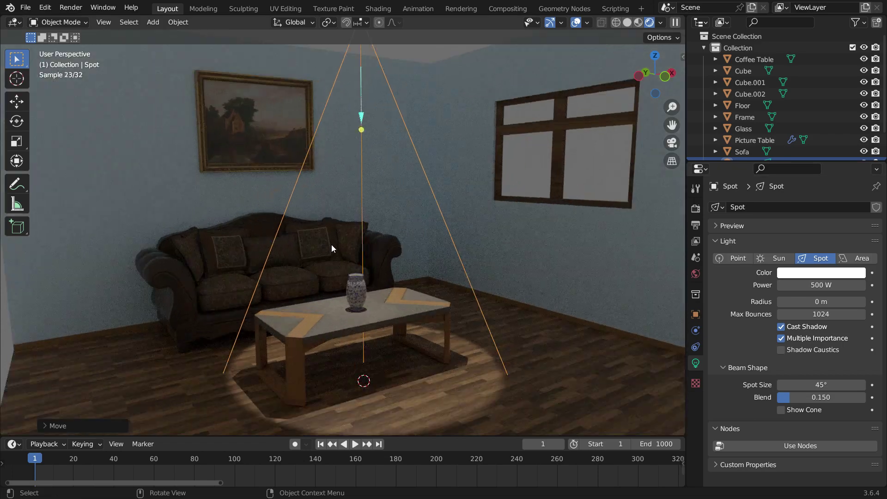
pyautogui.moveTo(361, 129); pyautogui.dragTo(286, 208)
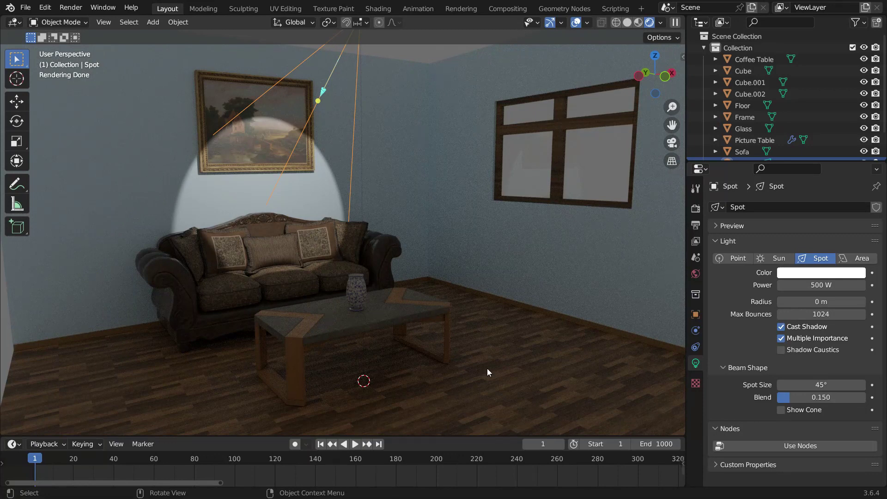
pyautogui.moveTo(457, 436); pyautogui.dragTo(457, 289)
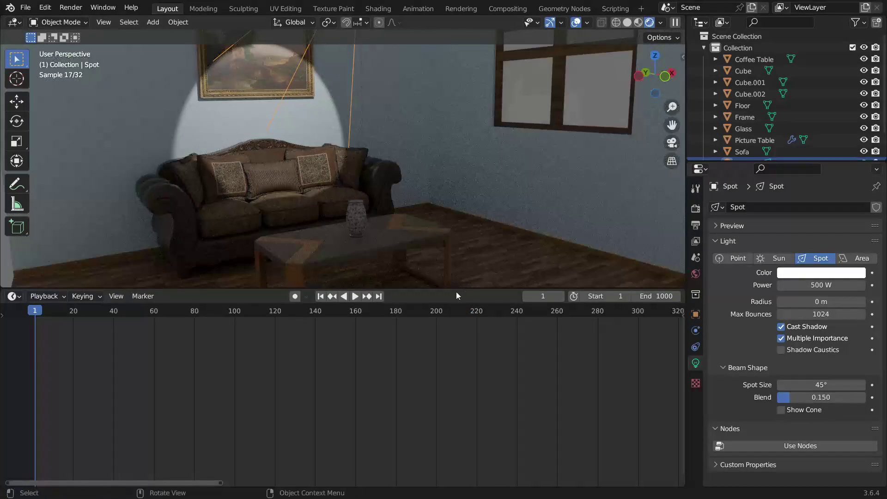
# - Turn the lower area into the Shader Editor and enable Use Nodes for the spot light
pyautogui.click(11, 297)
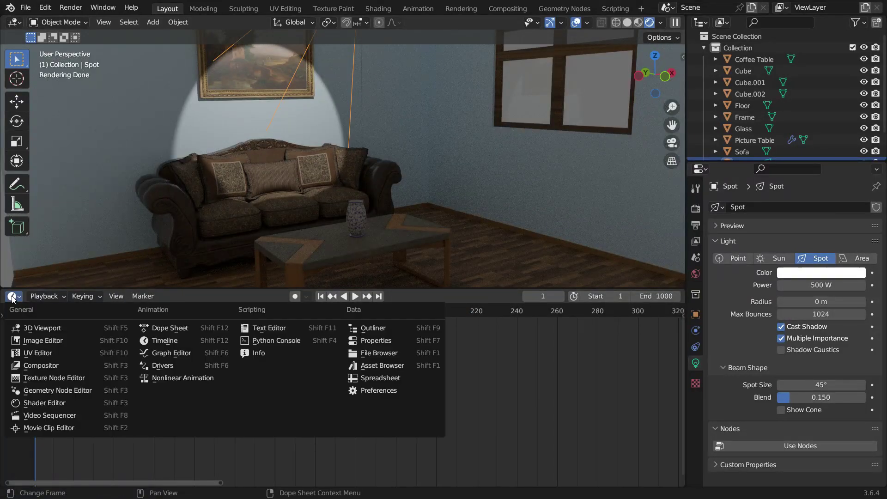
pyautogui.click(75, 404)
pyautogui.click(185, 296)
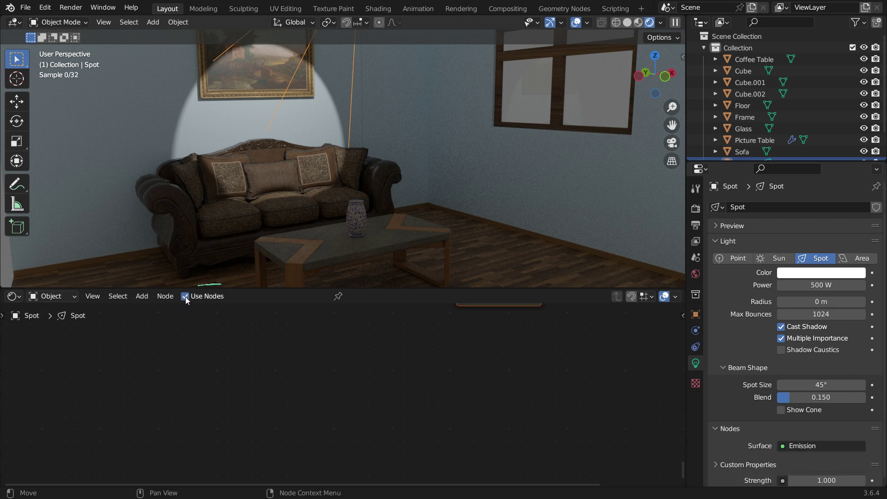
pyautogui.scroll(4, 395, 347)
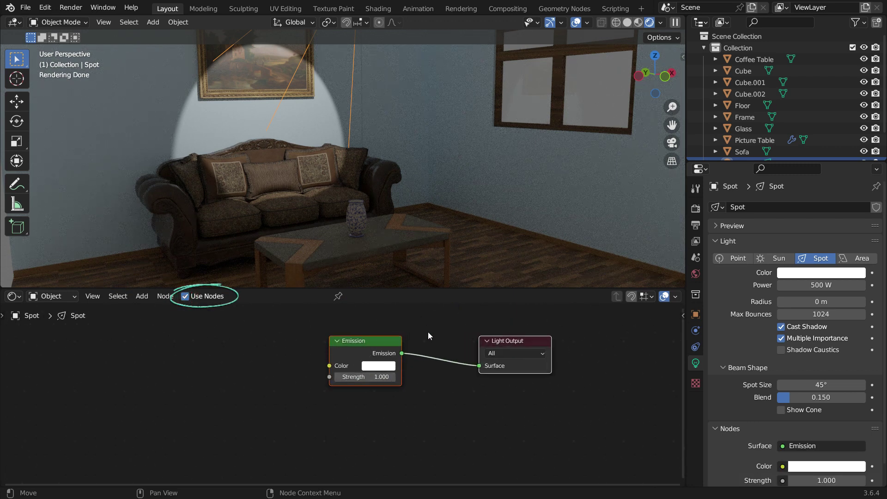
pyautogui.moveTo(430, 348); pyautogui.dragTo(468, 368, button='middle')
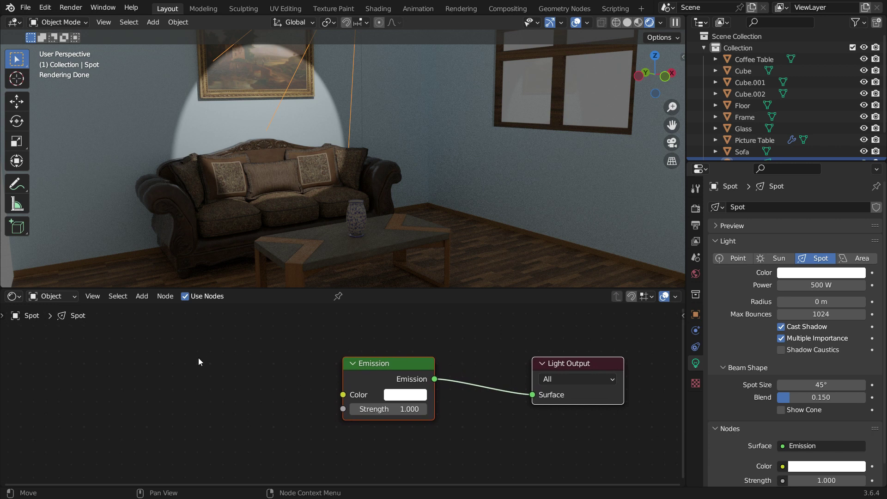
# - Add a Wave Texture feeding Emission Strength, with Texture Coordinate and Mapping nodes via Ctrl+T
pyautogui.click(142, 296)
pyautogui.moveTo(170, 362)
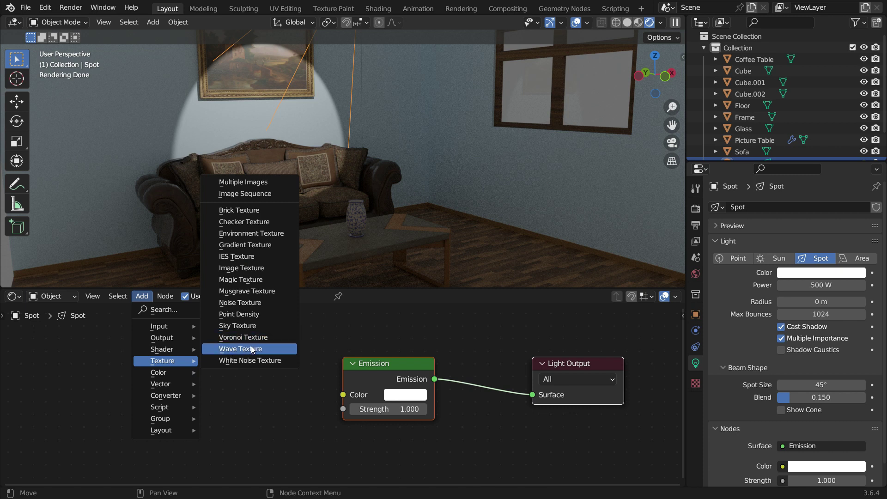
pyautogui.click(287, 349)
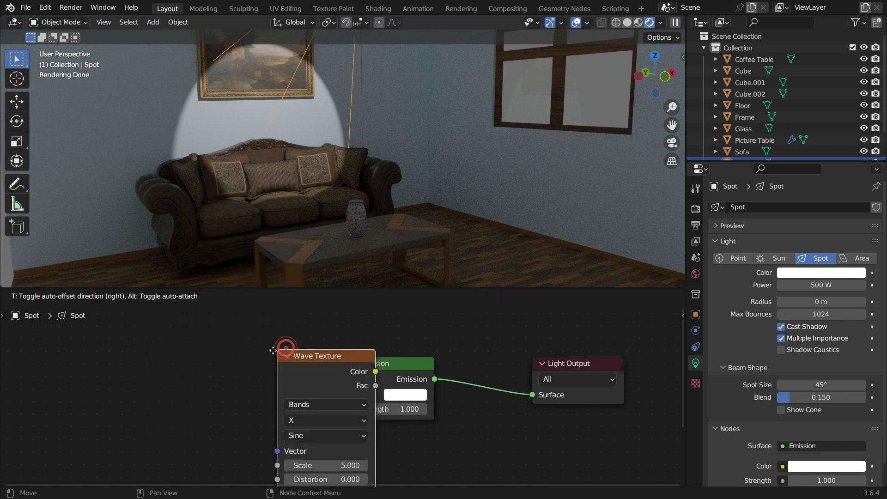
pyautogui.click(184, 331)
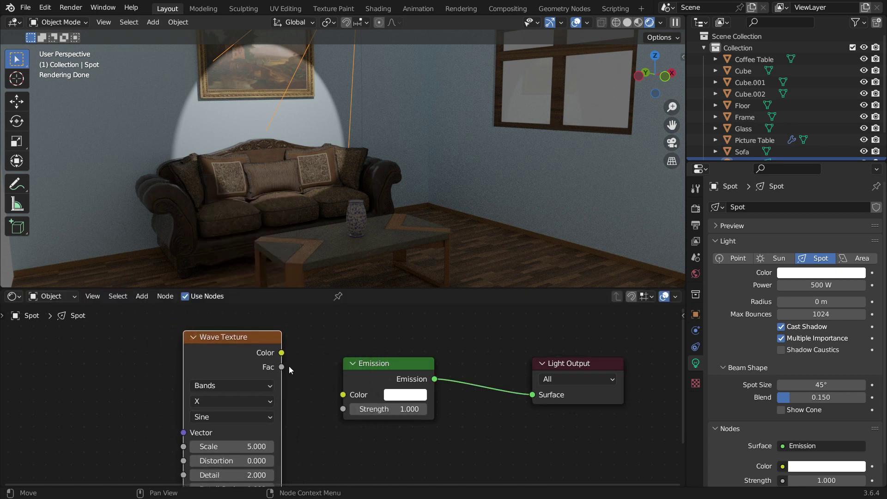
pyautogui.moveTo(282, 366); pyautogui.dragTo(343, 410)
pyautogui.moveTo(414, 400); pyautogui.dragTo(436, 396, button='middle')
pyautogui.scroll(-2, 456, 395)
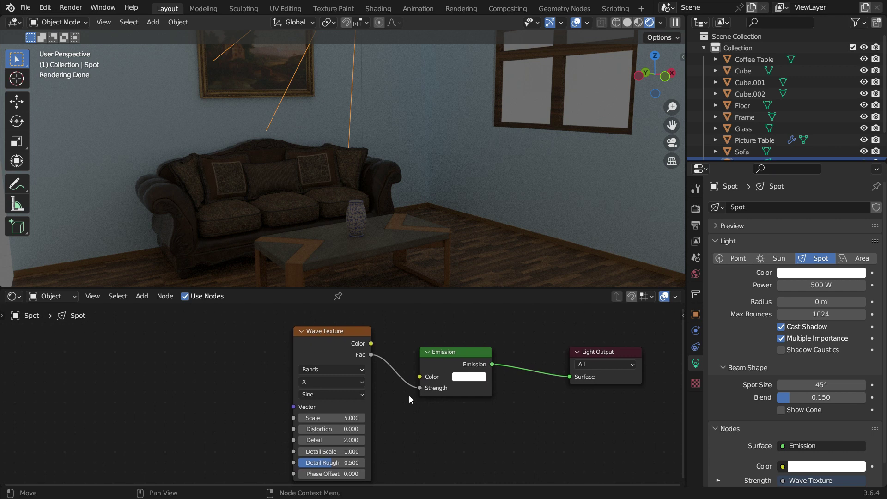
pyautogui.click(345, 336)
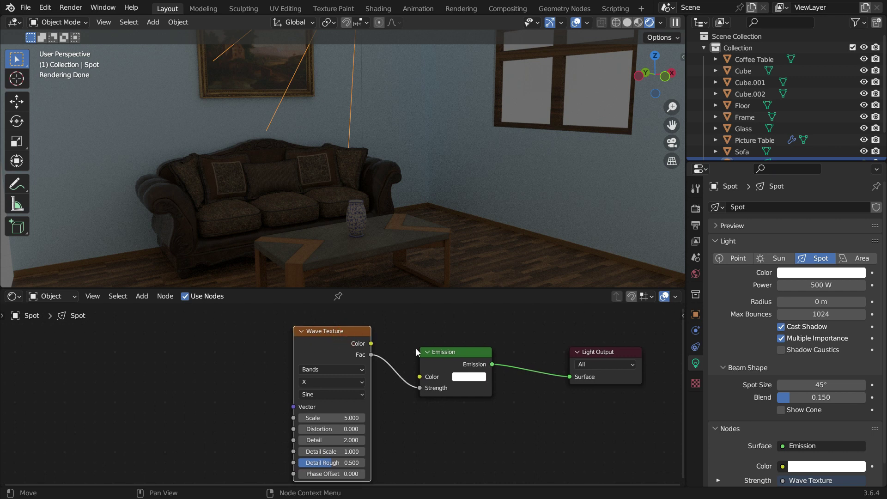
pyautogui.hotkey('ctrl', 't')
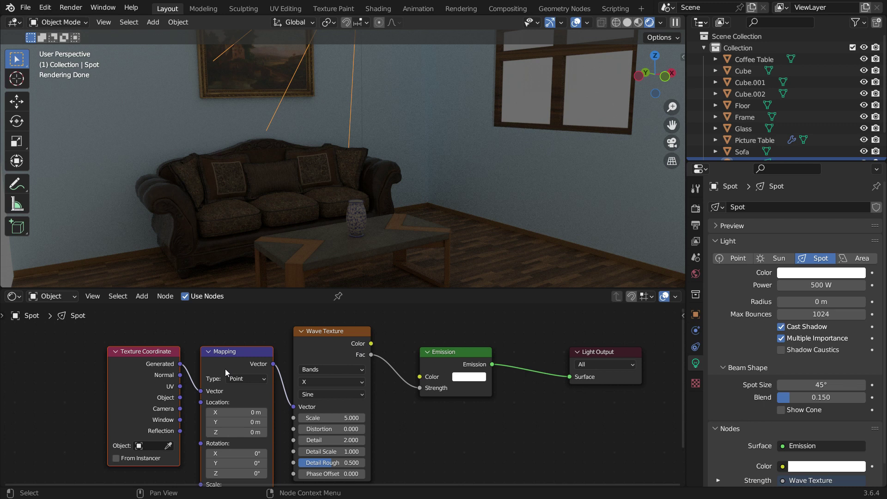
pyautogui.click(42, 8)
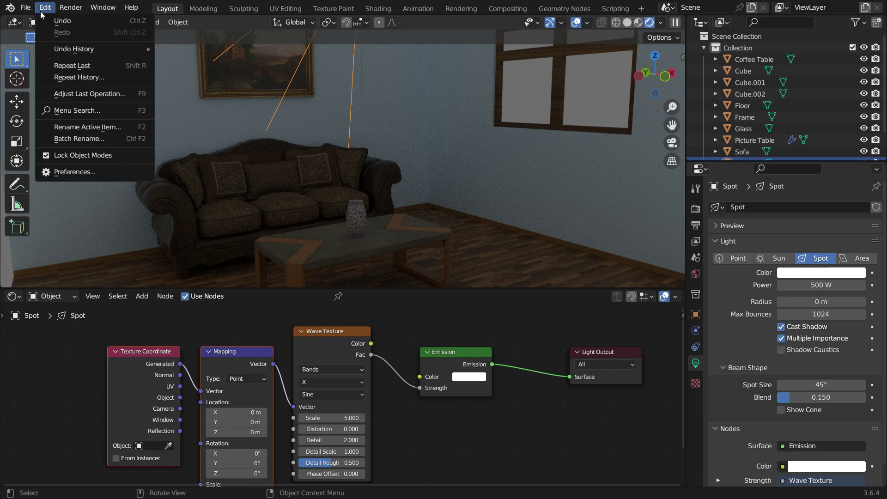
pyautogui.click(92, 172)
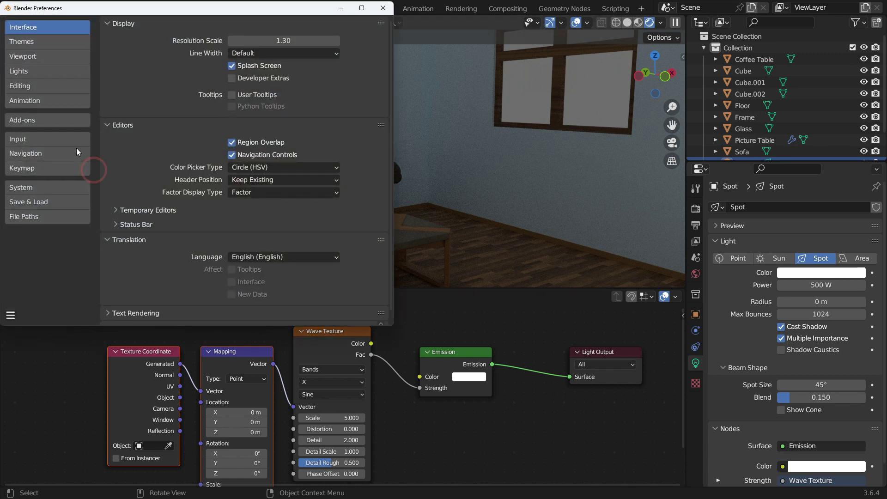
pyautogui.click(59, 120)
pyautogui.click(314, 39)
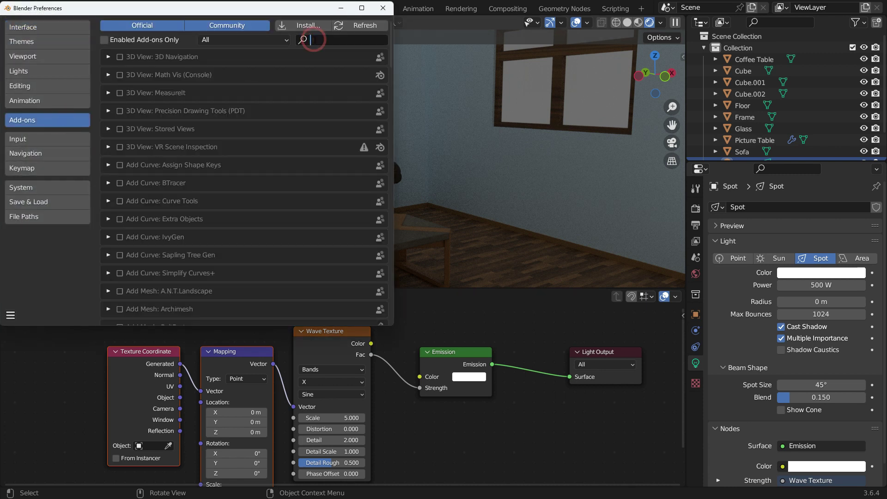
pyautogui.write('node wra')
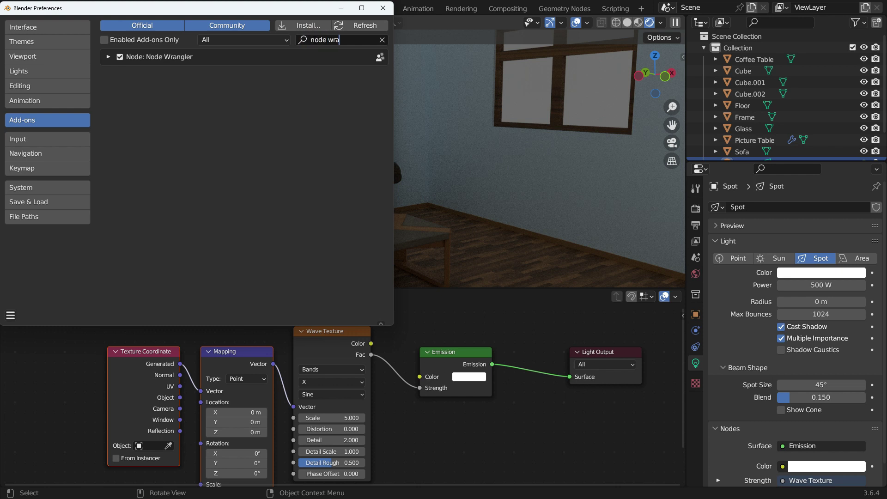
pyautogui.click(381, 39)
# - Close Preferences, feed Normal coordinates into the Mapping node, and widen the spot cone angle
pyautogui.click(383, 8)
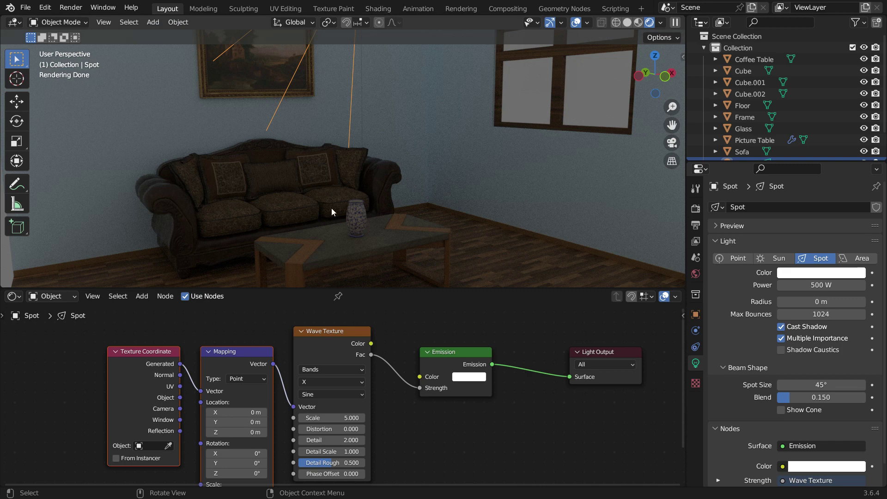
pyautogui.scroll(2, 187, 373)
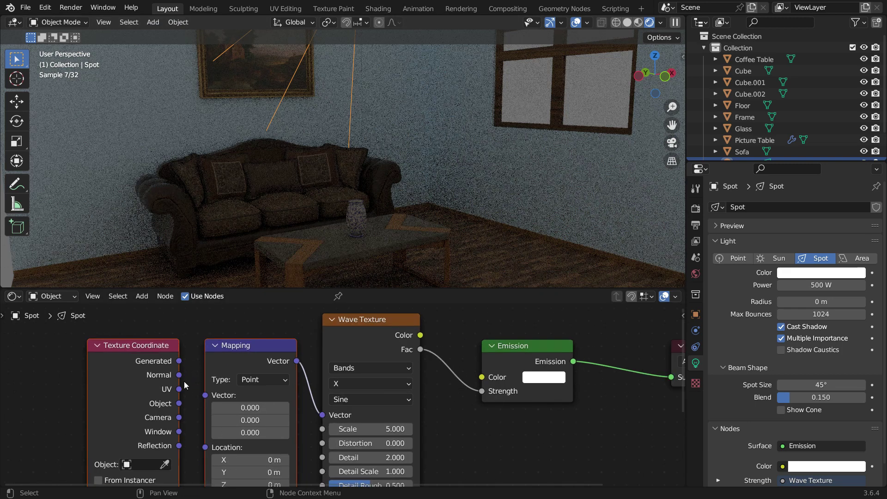
pyautogui.moveTo(179, 375); pyautogui.dragTo(205, 395)
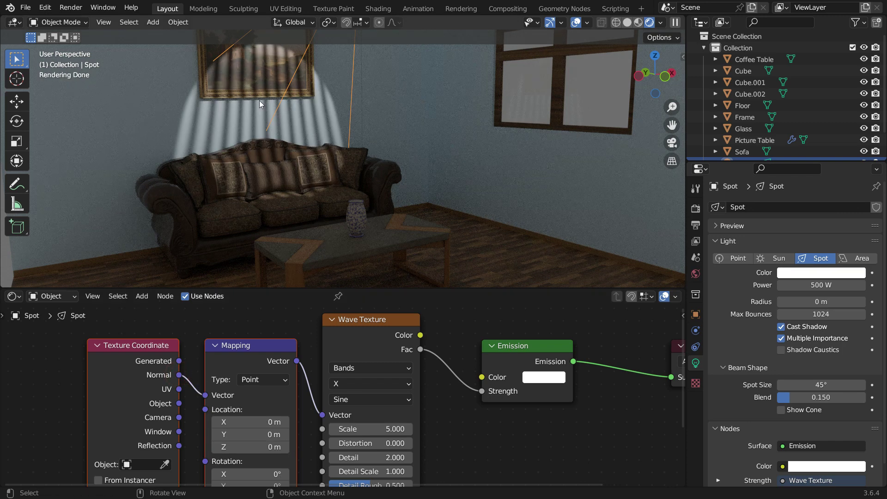
pyautogui.scroll(-1, 295, 157)
pyautogui.scroll(1, 297, 118)
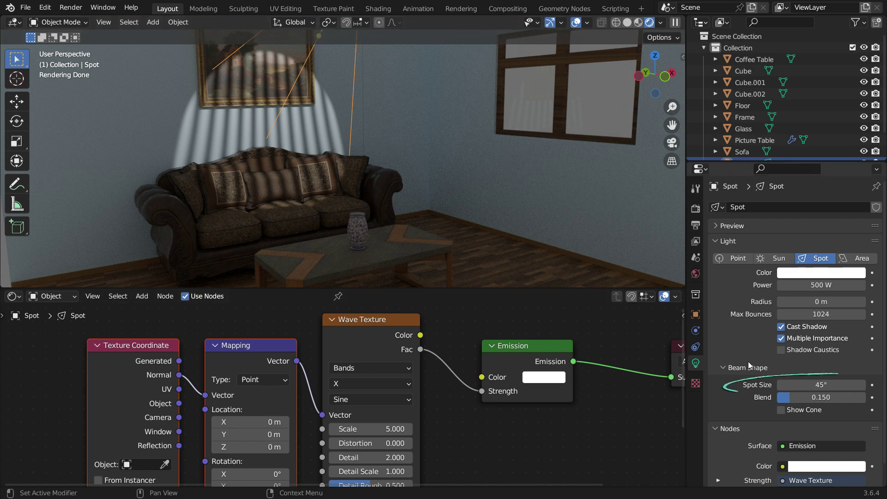
pyautogui.moveTo(807, 388)
pyautogui.mouseDown()
pyautogui.moveTo(827, 388)
pyautogui.moveTo(807, 387)
pyautogui.mouseUp()
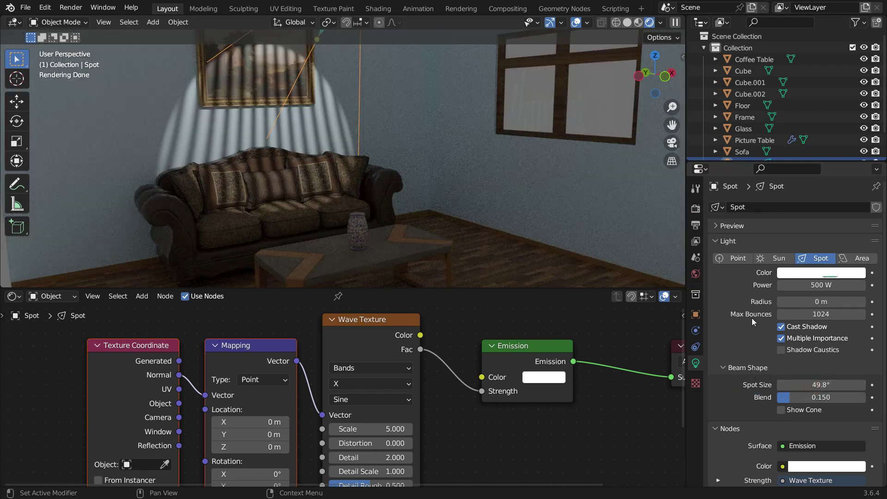
# - Set the spotlight power to 1000 W and increase its radius to soften shadows
pyautogui.click(821, 284)
pyautogui.write('1000')
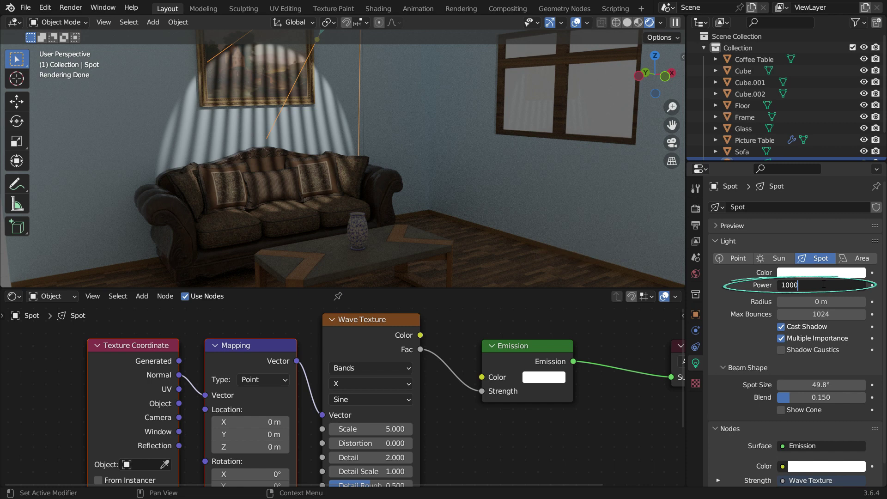
pyautogui.press('Return')
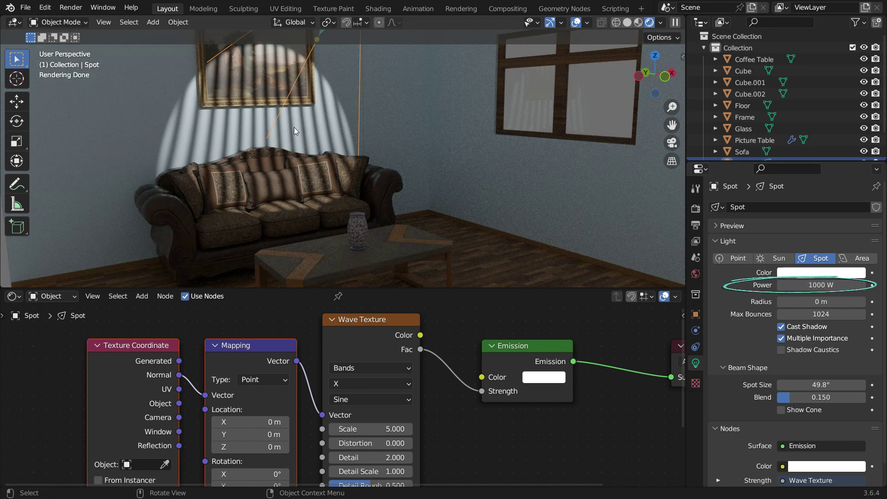
pyautogui.moveTo(821, 301)
pyautogui.mouseDown()
pyautogui.moveTo(834, 301)
pyautogui.moveTo(803, 303)
pyautogui.mouseUp()
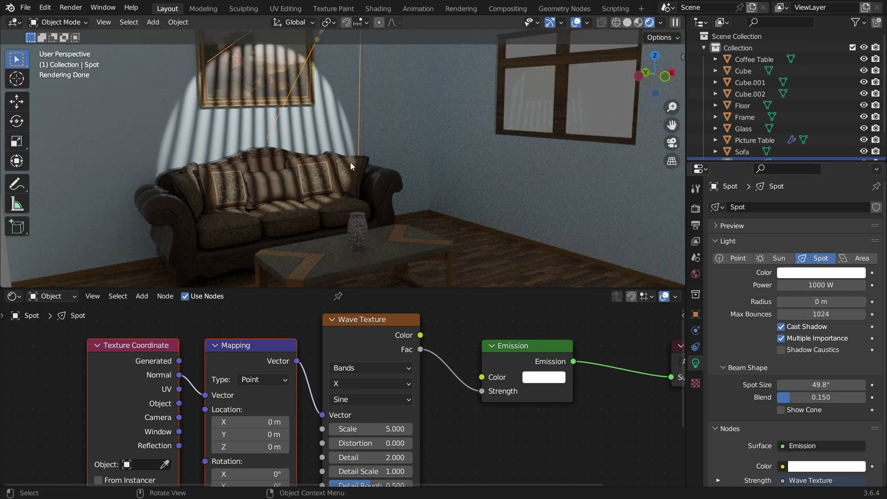
# - Keep the spotlight colour pale yellow after trying a hue change
pyautogui.click(803, 274)
pyautogui.moveTo(803, 232); pyautogui.dragTo(860, 232)
pyautogui.press('Escape')
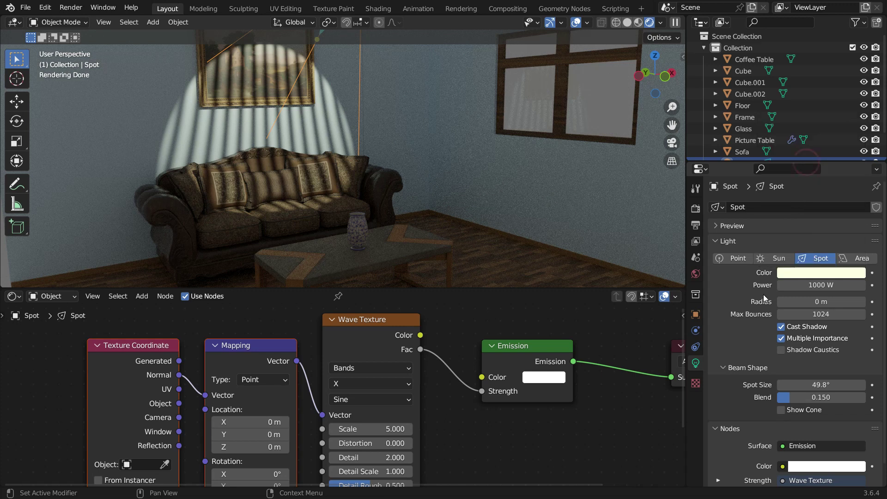
# - Test Mapping Rotation Z and Scale X/Y values 0.8 and 0.5, then reset scale to 1
pyautogui.scroll(-2, 482, 382)
pyautogui.scroll(3, 282, 411)
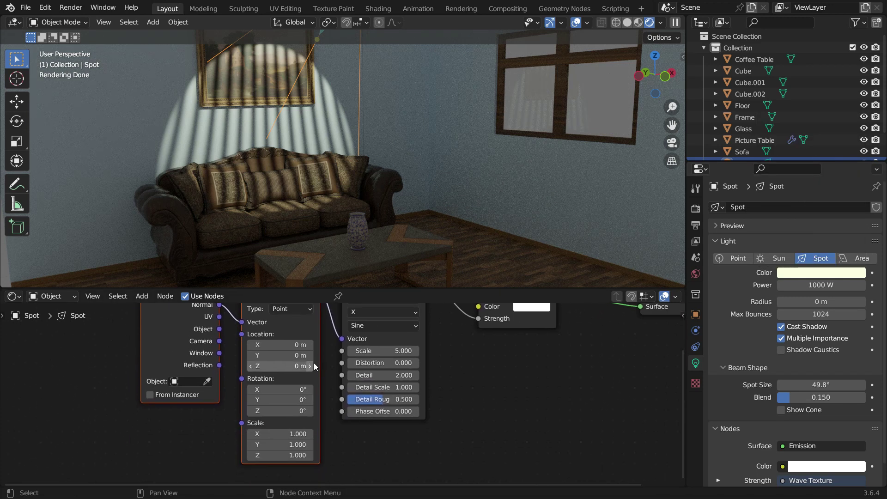
pyautogui.moveTo(282, 411)
pyautogui.mouseDown()
pyautogui.moveTo(334, 412)
pyautogui.moveTo(296, 409)
pyautogui.mouseUp()
pyautogui.scroll(2, 287, 439)
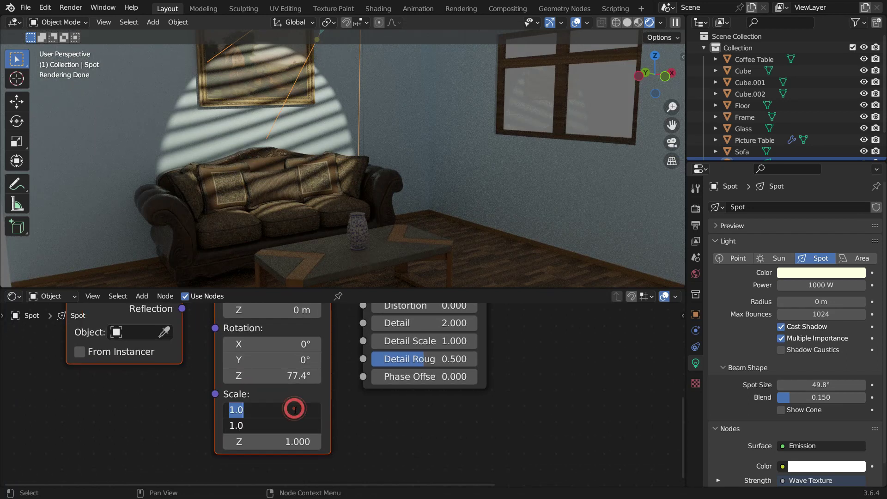
pyautogui.press('Return')
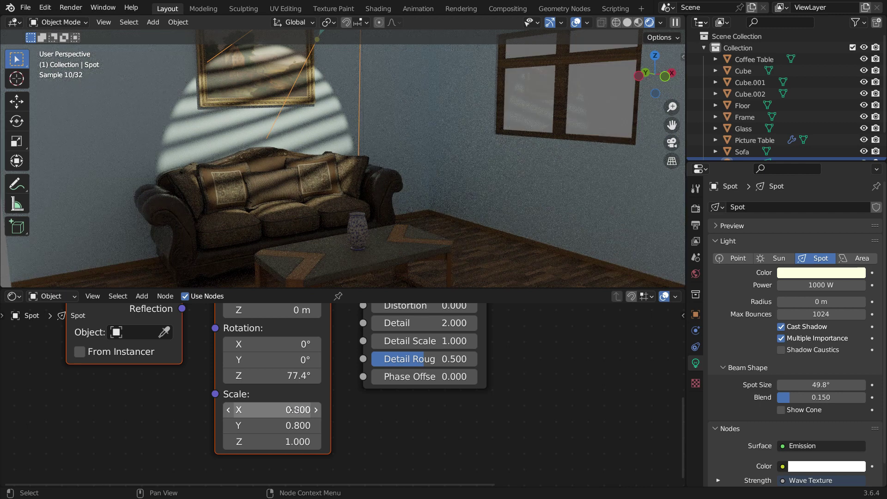
pyautogui.write('0.5')
pyautogui.moveTo(278, 410); pyautogui.dragTo(278, 425)
pyautogui.press('Return')
pyautogui.write('1')
pyautogui.press('Return')
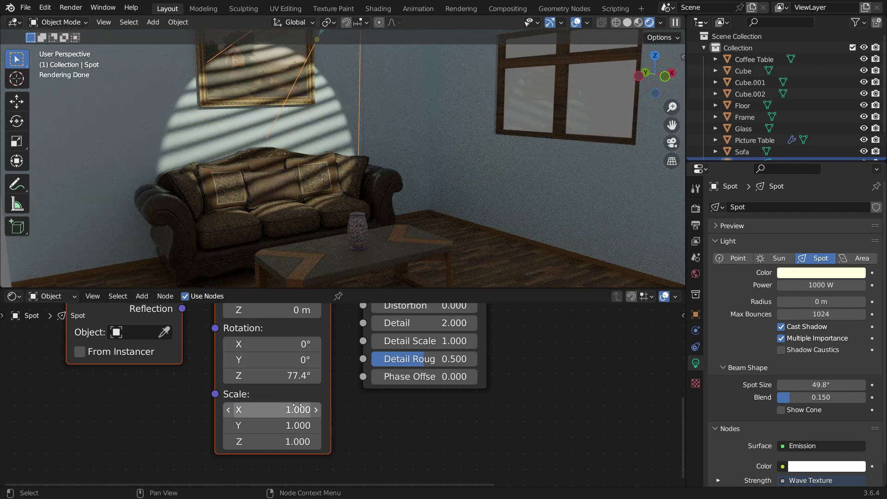
# - Reset Mapping Rotation Z to 0° and fit all nodes in the node view
pyautogui.click(297, 377)
pyautogui.write('0')
pyautogui.press('Return')
pyautogui.moveTo(302, 386); pyautogui.dragTo(293, 453, button='middle')
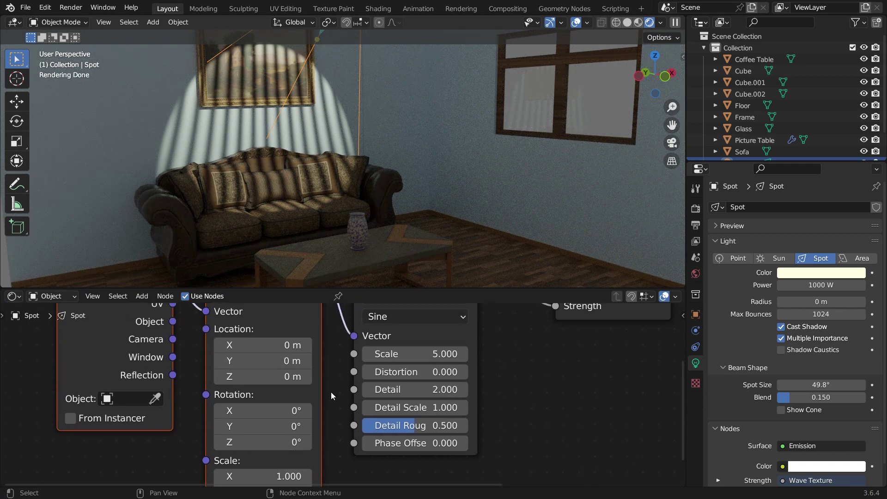
pyautogui.press('Home')
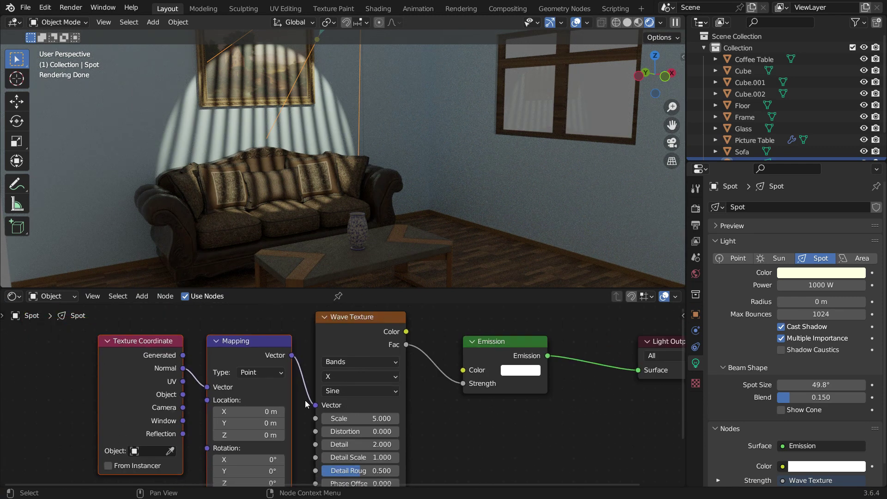
# - Delete the Wave Texture node
pyautogui.click(364, 326)
pyautogui.press('Delete')
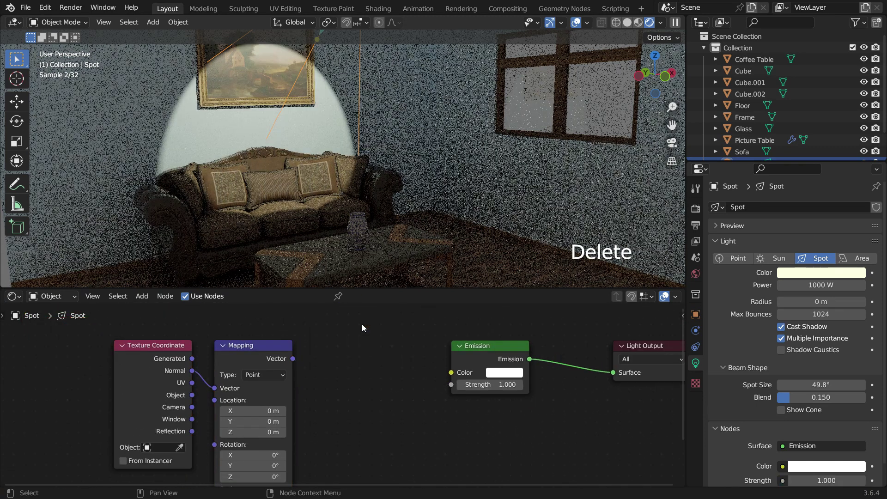
pyautogui.click(140, 297)
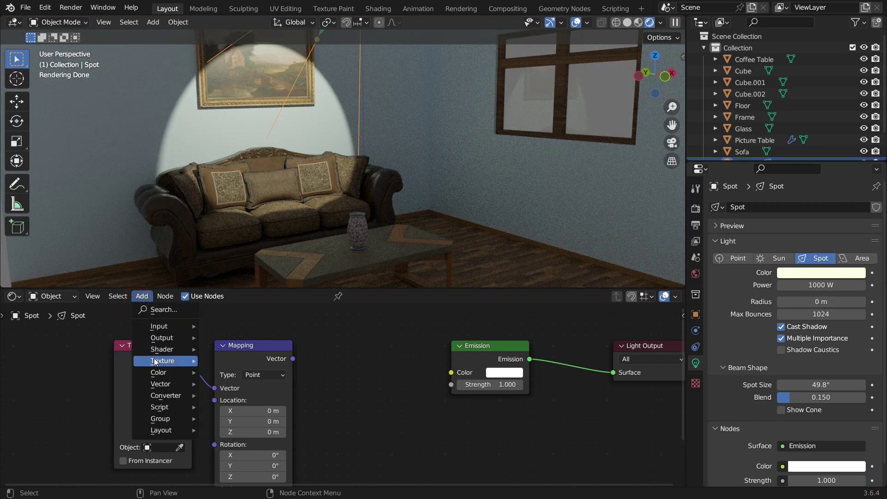
# - Insert an Image Texture node fed by Mapping Vector, its Color linked to Emission Color
pyautogui.moveTo(182, 361)
pyautogui.click(276, 269)
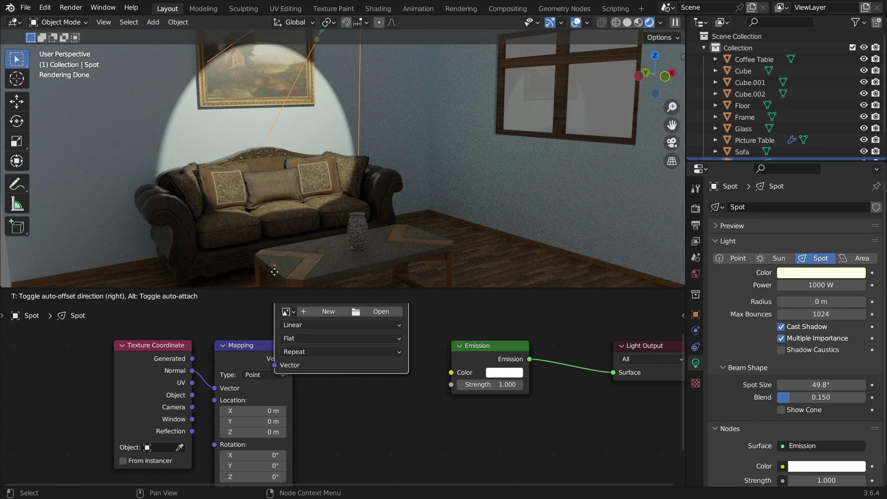
pyautogui.click(312, 339)
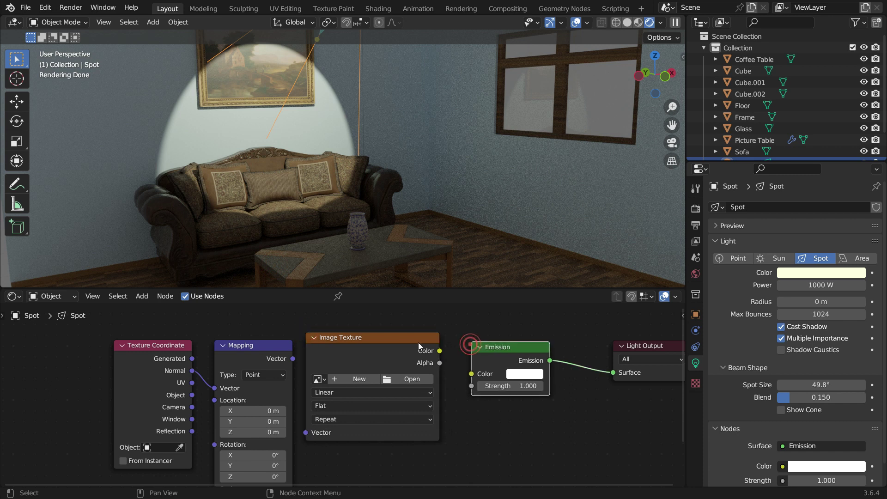
pyautogui.moveTo(351, 337); pyautogui.dragTo(358, 337)
pyautogui.moveTo(293, 359); pyautogui.dragTo(305, 392)
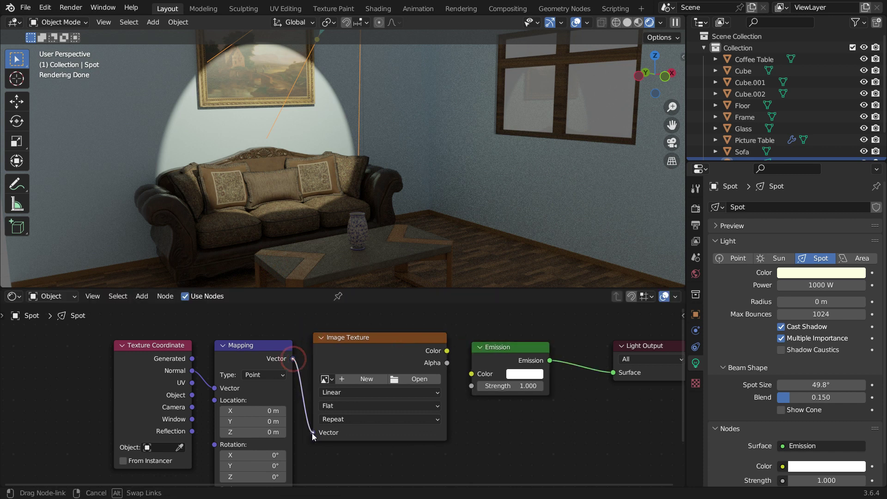
pyautogui.moveTo(312, 434); pyautogui.dragTo(313, 433)
pyautogui.moveTo(447, 350); pyautogui.dragTo(472, 375)
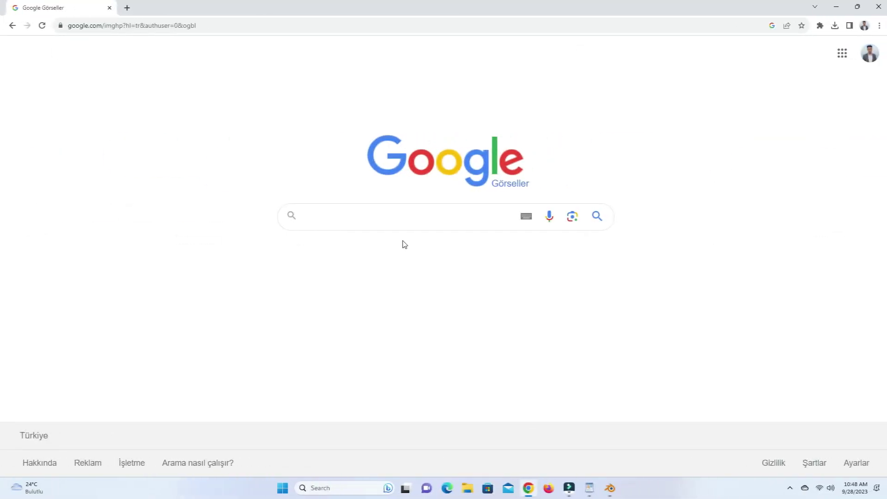
# - Search Google Images for 'free gobos' and preview the tree gobo result
pyautogui.click(367, 217)
pyautogui.write('free gobos')
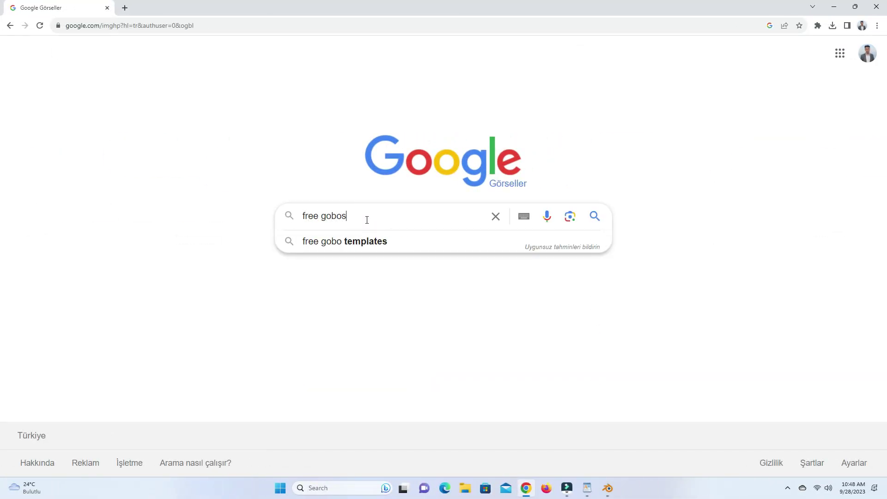
pyautogui.press('Return')
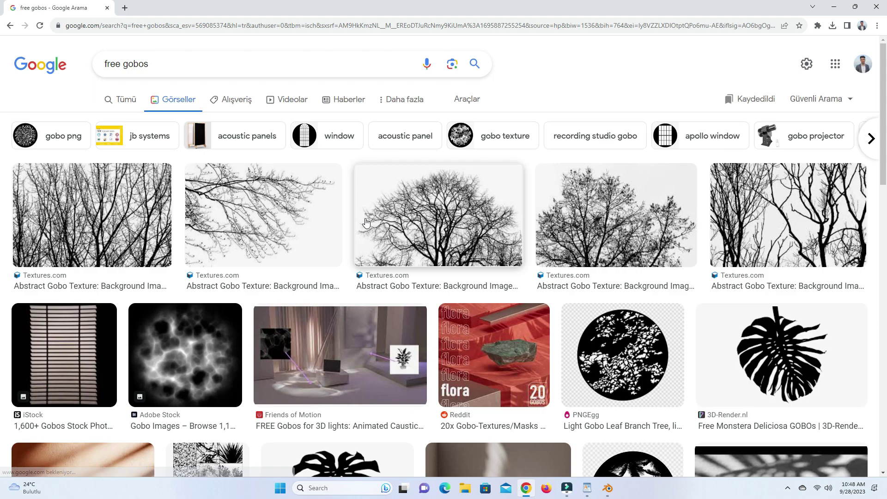
pyautogui.scroll(-7, 366, 223)
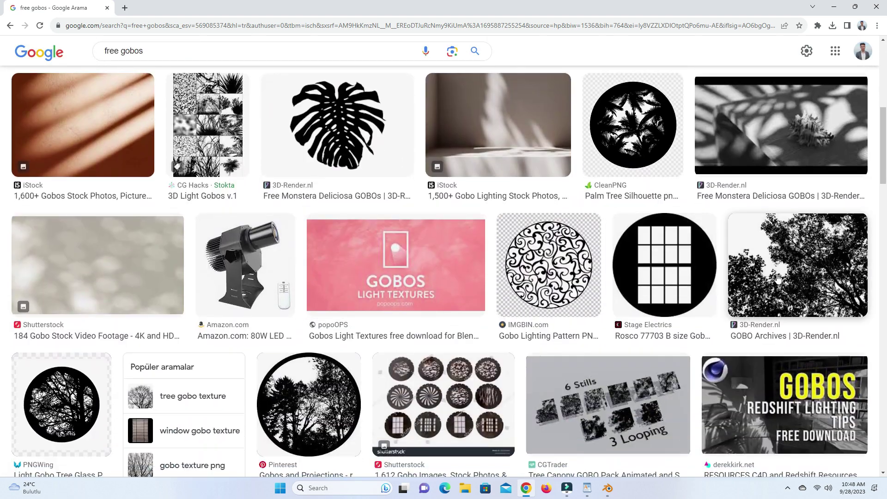
pyautogui.click(792, 277)
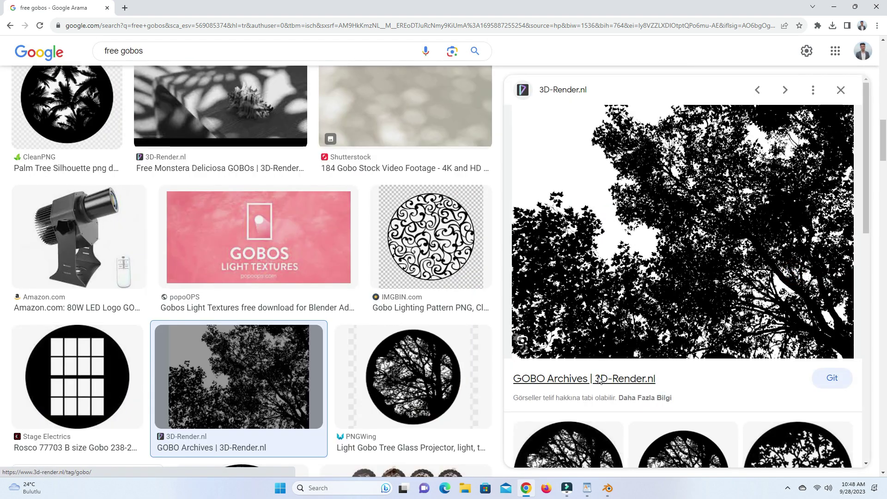
# - Open the 3D-Render.nl Free Tree GOBOs article and save the tree image to the Desktop
pyautogui.click(601, 377)
pyautogui.click(485, 357)
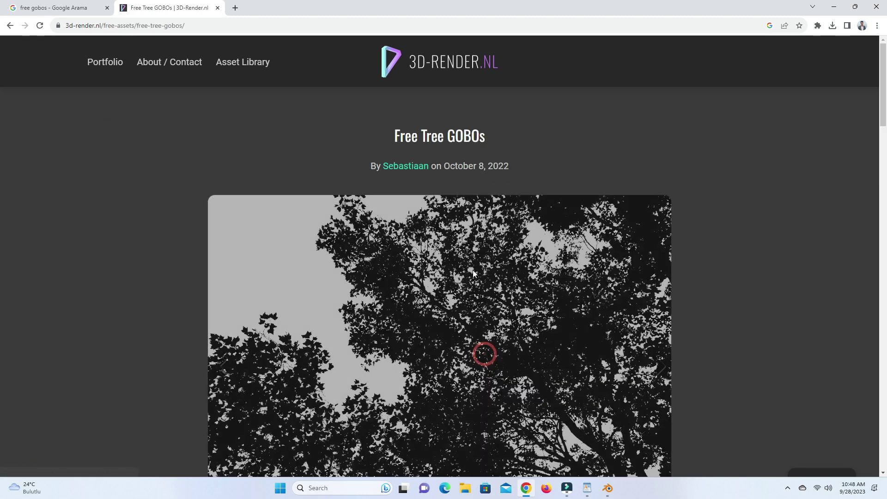
pyautogui.scroll(-3, 483, 323)
pyautogui.rightClick(473, 193)
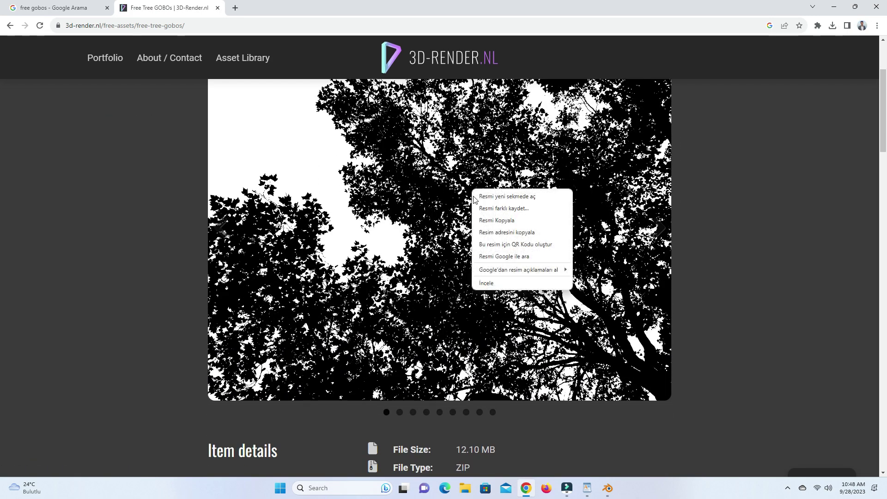
pyautogui.click(523, 209)
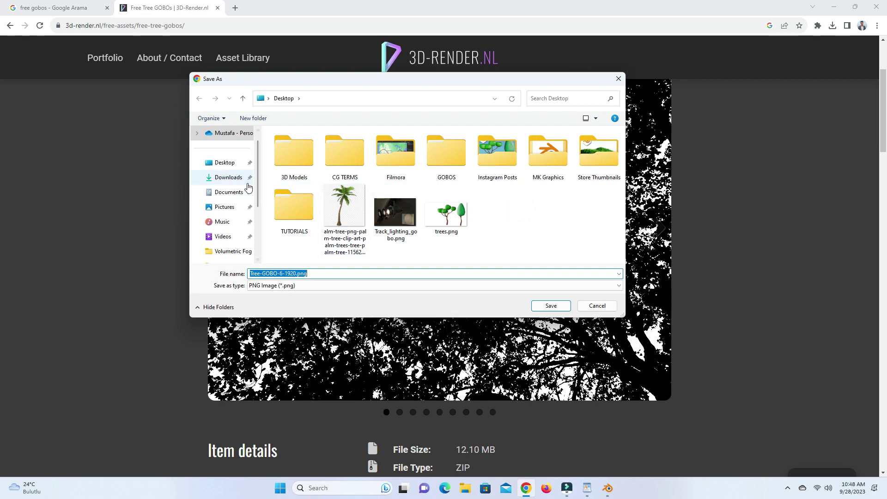
pyautogui.click(233, 164)
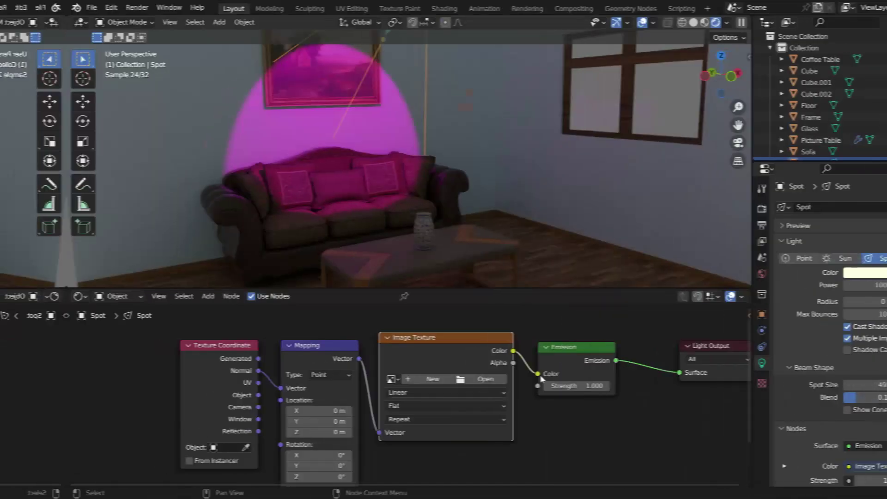
# - Load Tree-GOBO-6-1920.png into the Image Texture node
pyautogui.click(485, 379)
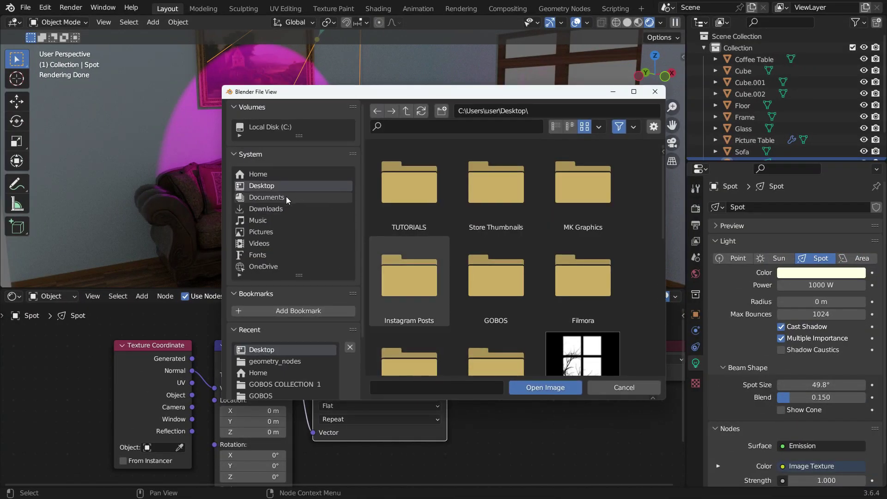
pyautogui.scroll(-8, 585, 217)
pyautogui.click(586, 218)
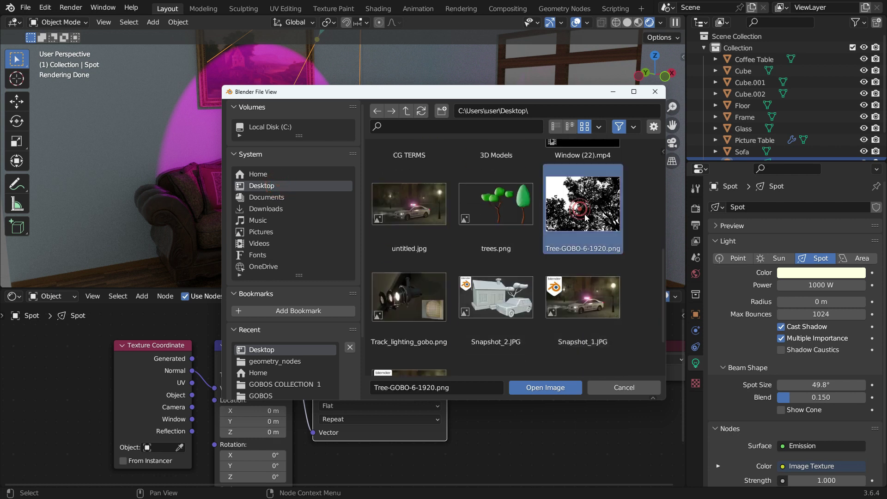
pyautogui.click(543, 392)
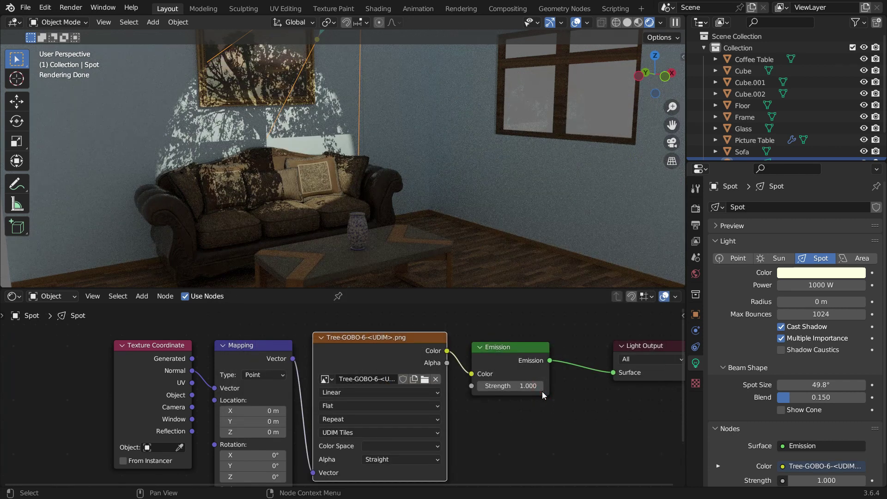
# - Set the image extension to Clip and Mapping Location X and Y to 0.5 m
pyautogui.scroll(2, 363, 446)
pyautogui.click(365, 411)
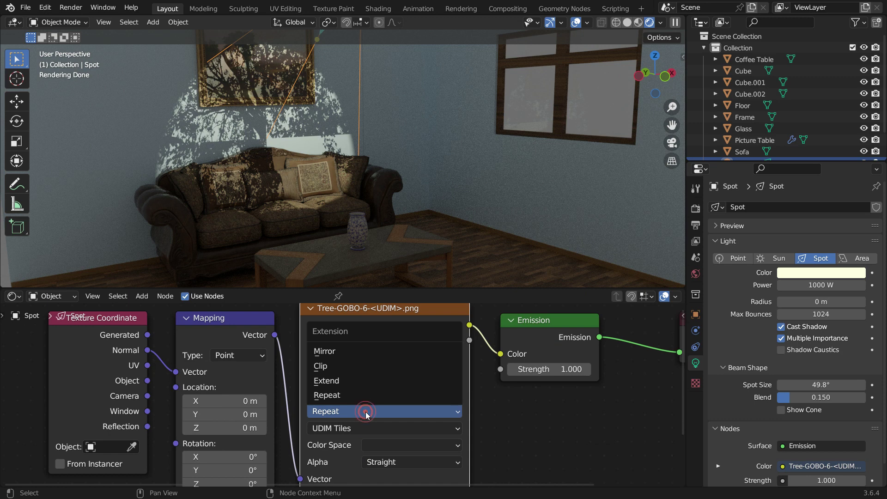
pyautogui.click(359, 364)
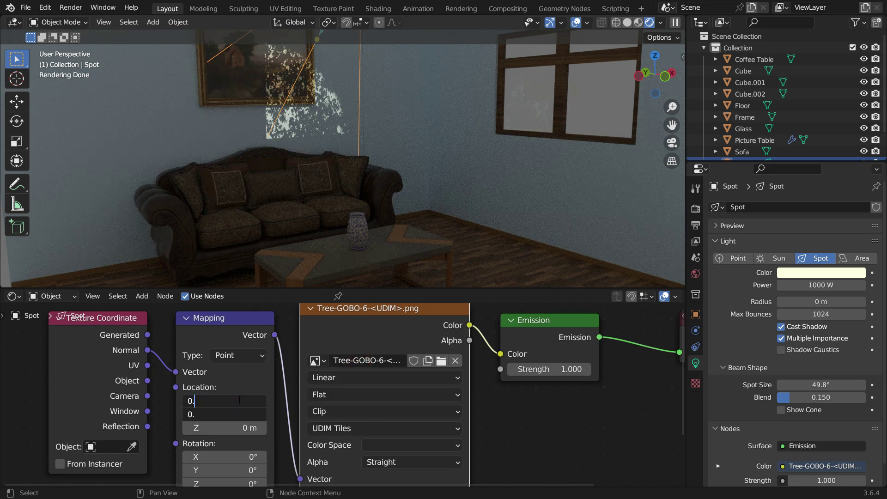
pyautogui.write('5')
pyautogui.press('Return')
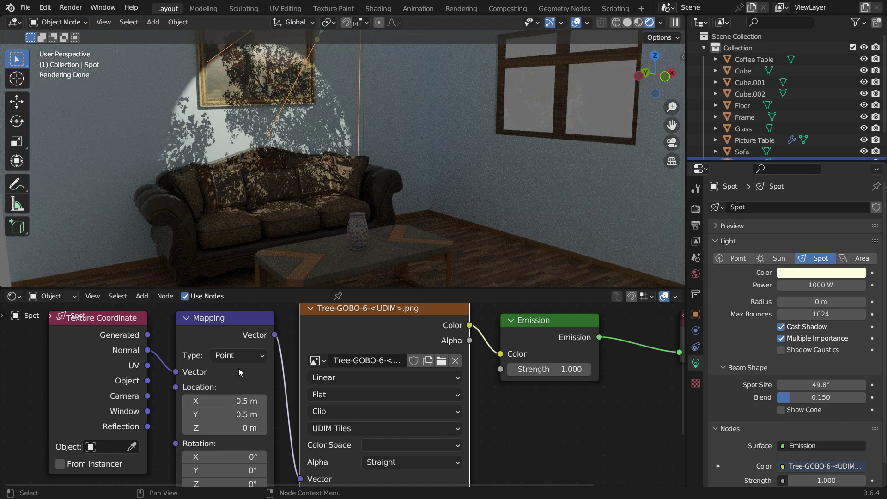
# - Re-aim the spotlight lower and further left, and set its radius to 0.02 m
pyautogui.moveTo(316, 37); pyautogui.dragTo(242, 157)
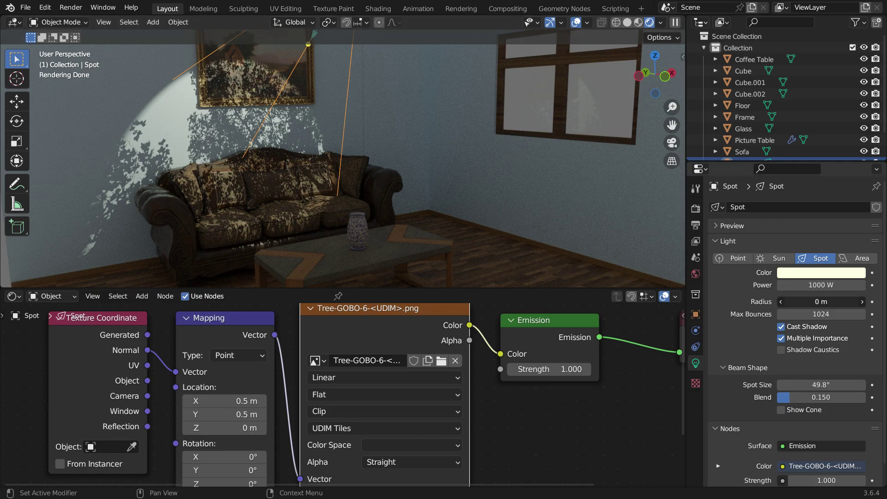
pyautogui.moveTo(821, 301); pyautogui.dragTo(834, 301)
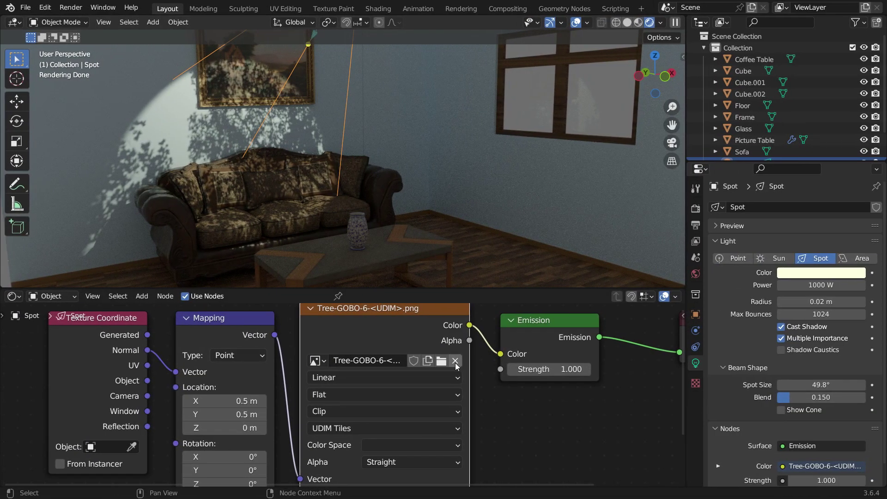
# - Replace the tree gobo with Window (22).mp4 and enable Auto Refresh and Cyclic
pyautogui.click(455, 361)
pyautogui.click(453, 362)
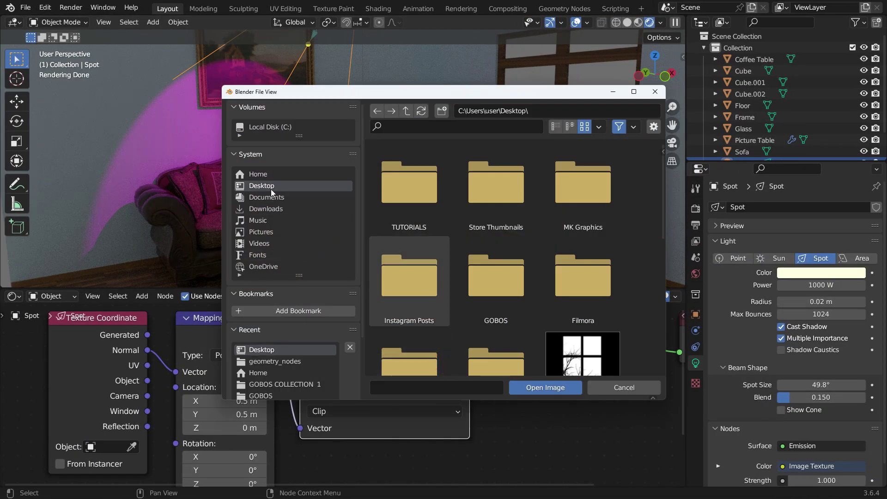
pyautogui.scroll(-2, 496, 277)
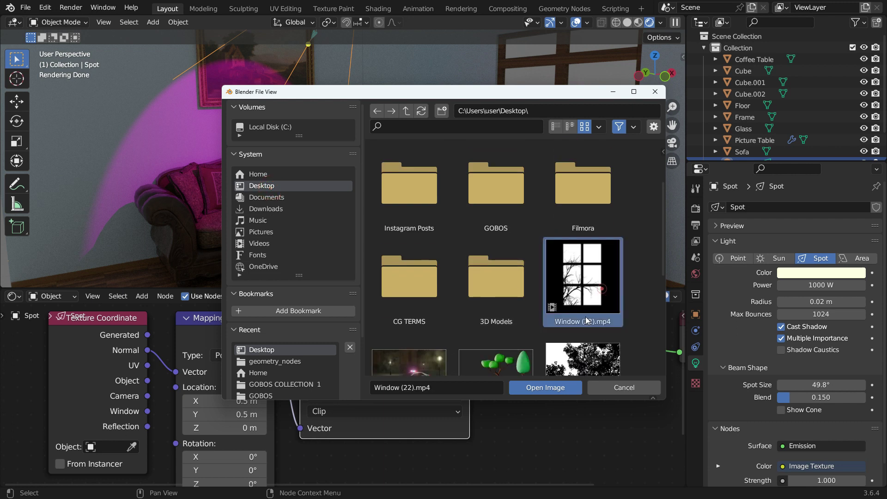
pyautogui.click(545, 387)
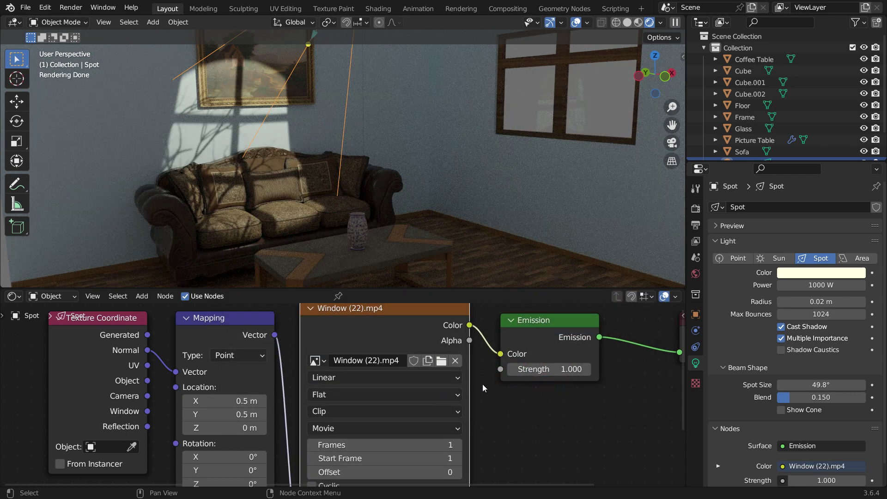
pyautogui.keyDown('shift'); pyautogui.scroll(-2, 477, 423); pyautogui.keyUp('shift')
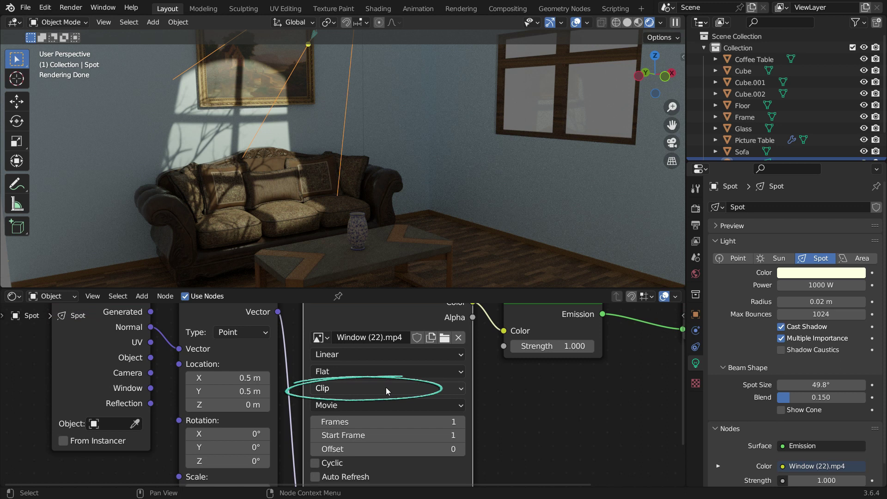
pyautogui.keyDown('shift'); pyautogui.scroll(-2, 409, 410); pyautogui.keyUp('shift')
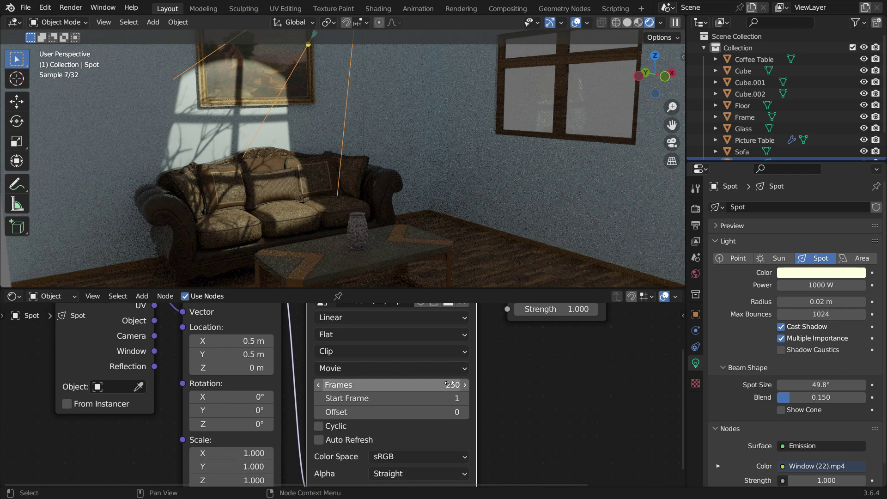
pyautogui.click(319, 440)
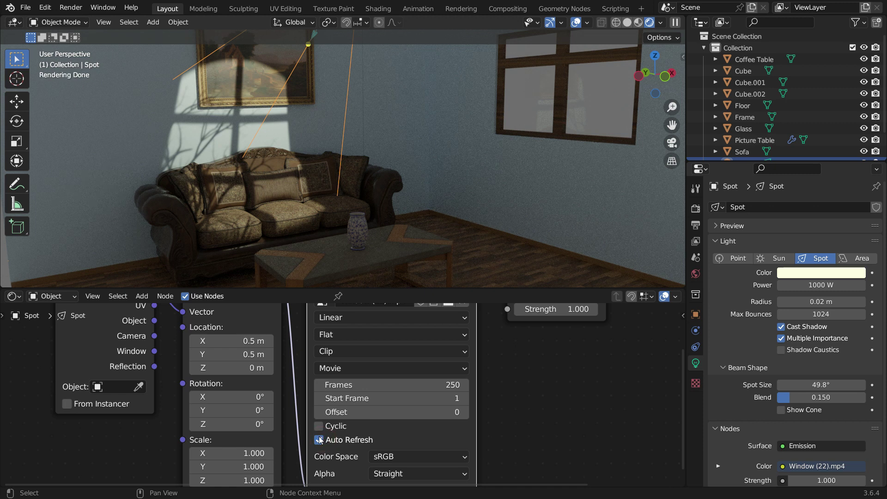
pyautogui.click(319, 426)
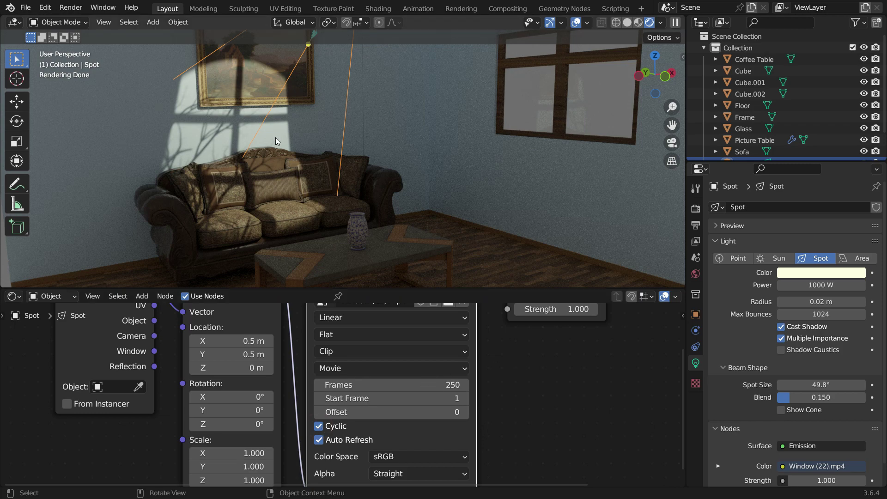
# - Set Mapping Rotation Z to -7° and play the animation to watch the moving window shadows
pyautogui.moveTo(276, 142); pyautogui.dragTo(257, 144, button='middle')
pyautogui.moveTo(235, 453); pyautogui.dragTo(238, 430, button='middle')
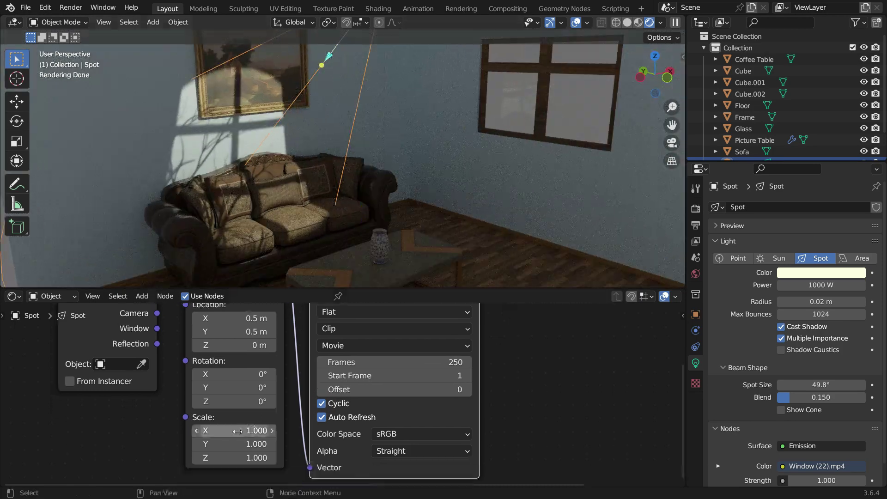
pyautogui.moveTo(226, 401); pyautogui.dragTo(212, 401)
pyautogui.press('space')
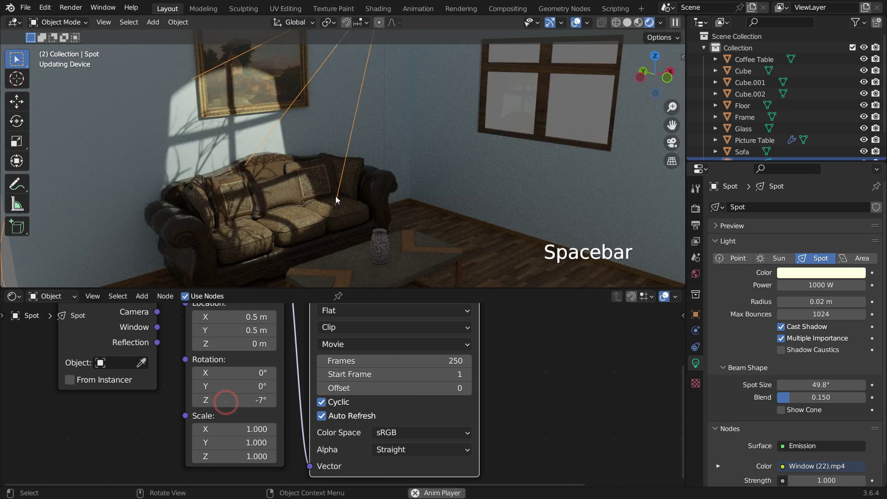
pyautogui.scroll(2, 193, 195)
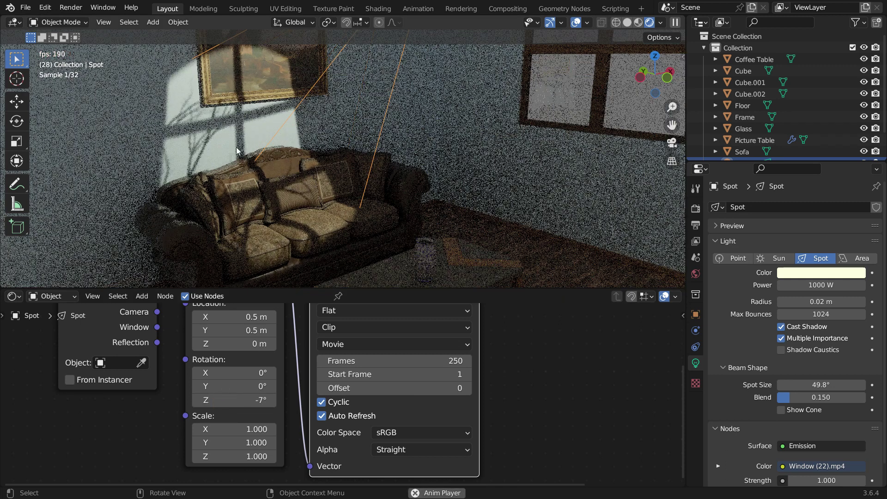
pyautogui.press('space')
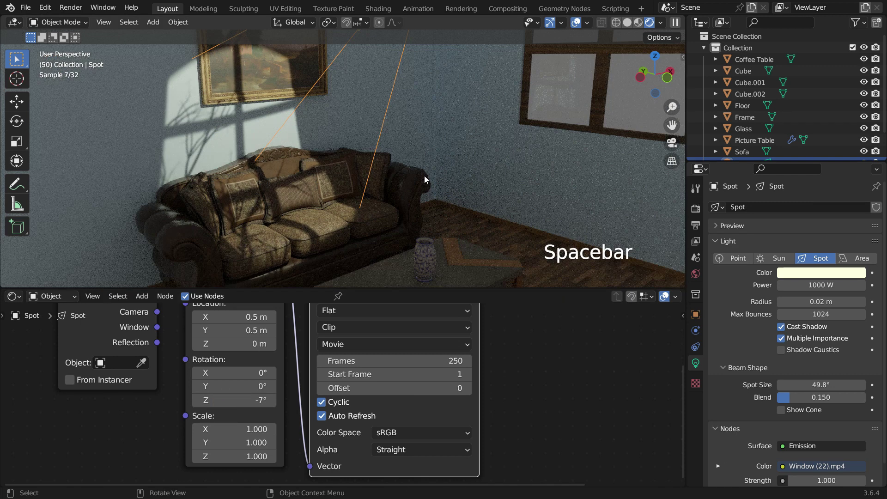
pyautogui.press('space')
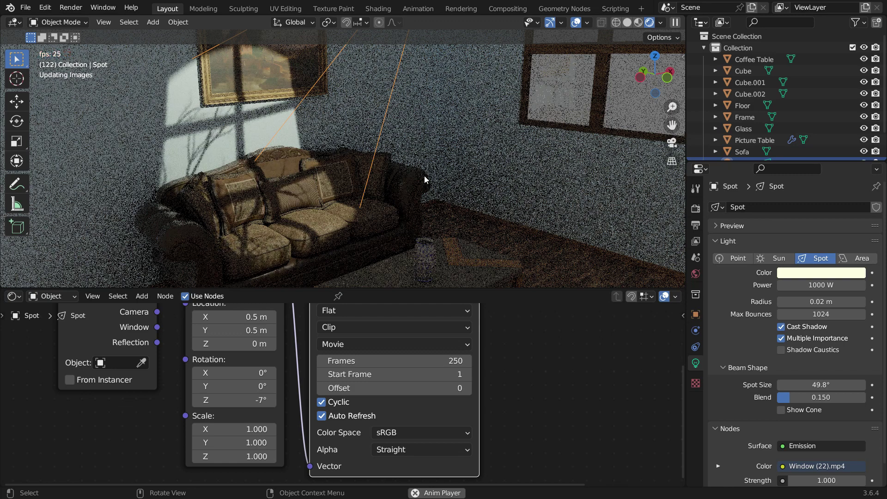
pyautogui.scroll(3, 205, 212)
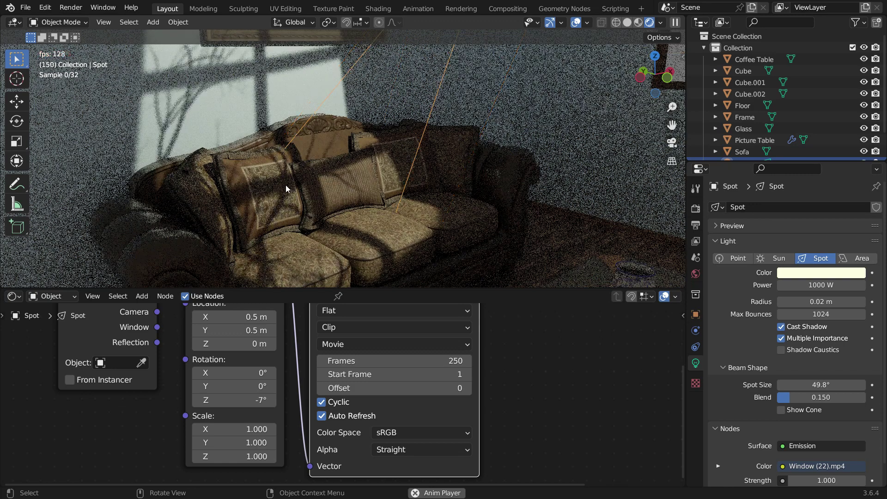
pyautogui.scroll(-3, 285, 185)
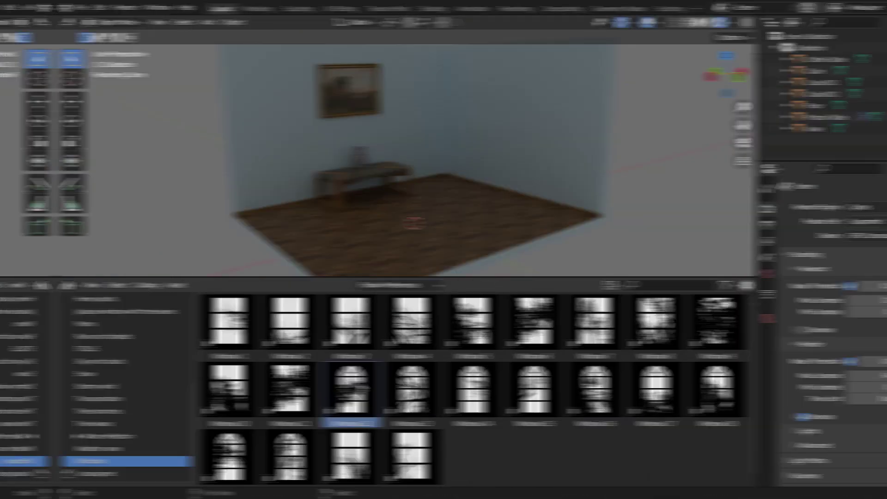
# - Drop the Window 12 gobo light onto the room floor and raise it along Z
pyautogui.moveTo(297, 390); pyautogui.dragTo(369, 222)
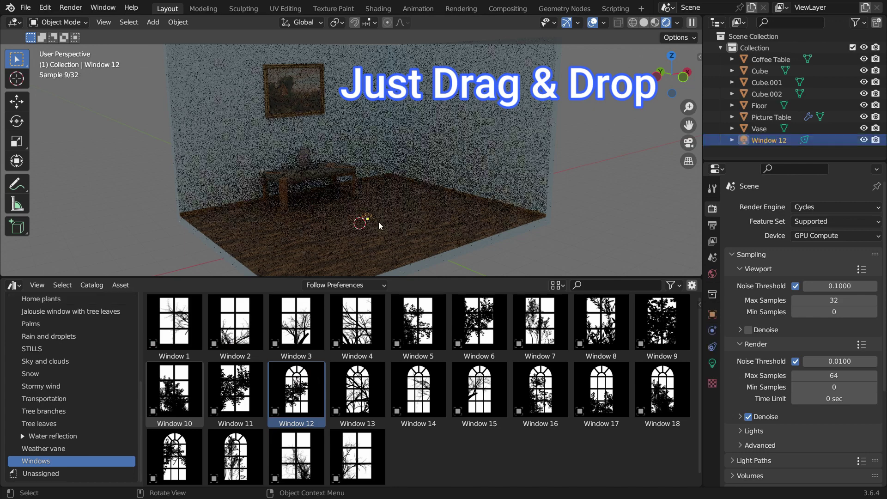
pyautogui.press('g')
pyautogui.press('z')
pyautogui.click(411, 104)
pyautogui.scroll(3, 343, 164)
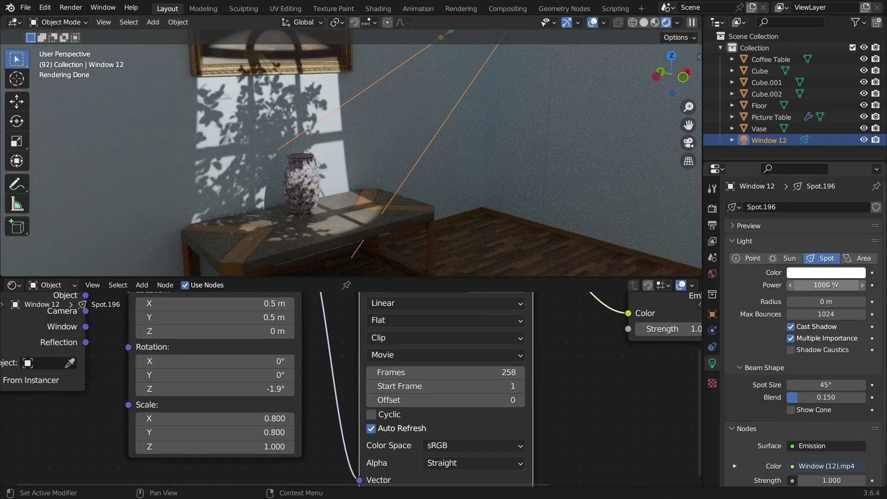
# - Stop playback, tint the light light yellow and widen its Spot Size
pyautogui.press('space')
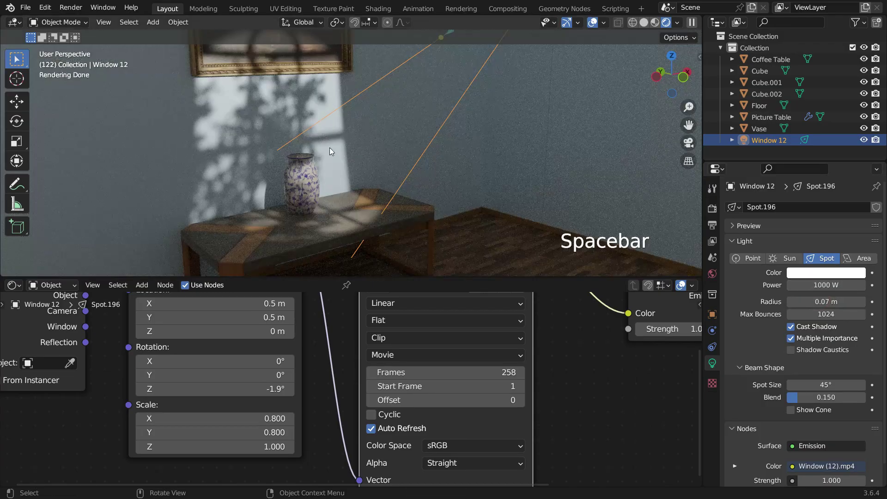
pyautogui.click(826, 272)
pyautogui.click(825, 69)
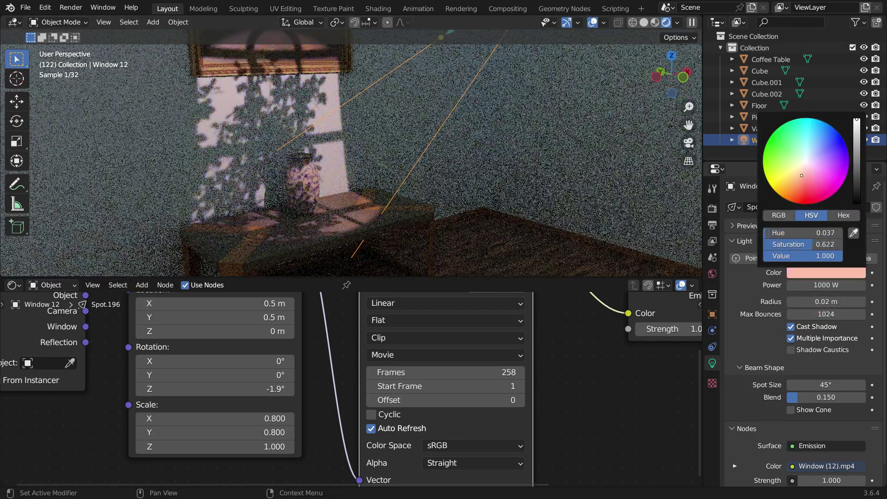
pyautogui.scroll(-2, 804, 324)
pyautogui.moveTo(827, 364); pyautogui.dragTo(846, 364)
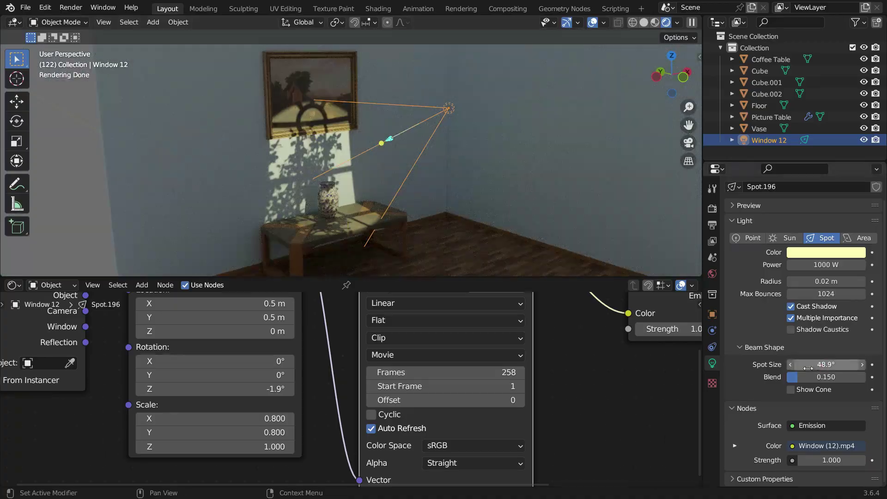
pyautogui.moveTo(508, 185); pyautogui.dragTo(296, 200, button='middle')
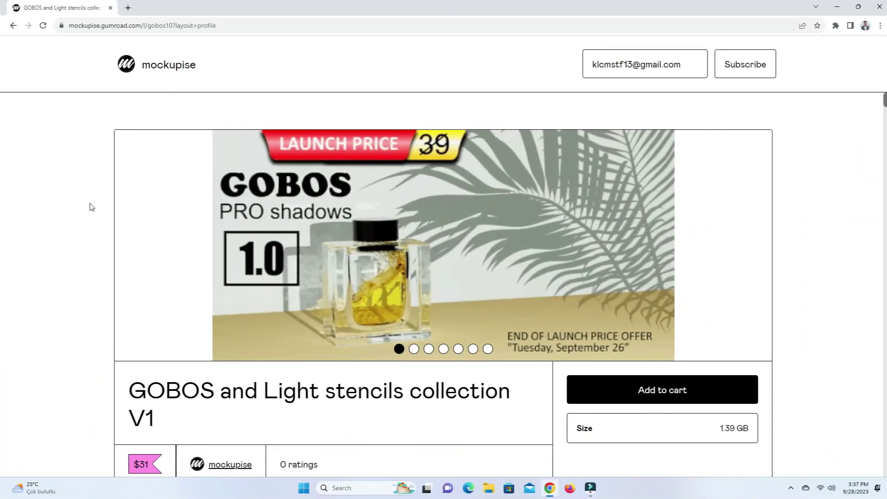
pyautogui.scroll(-20, 89, 211)
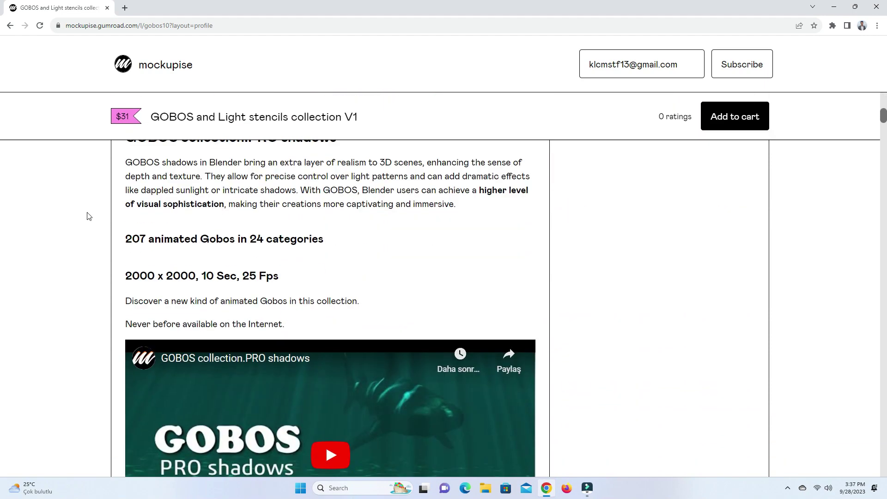
pyautogui.scroll(-20, 92, 231)
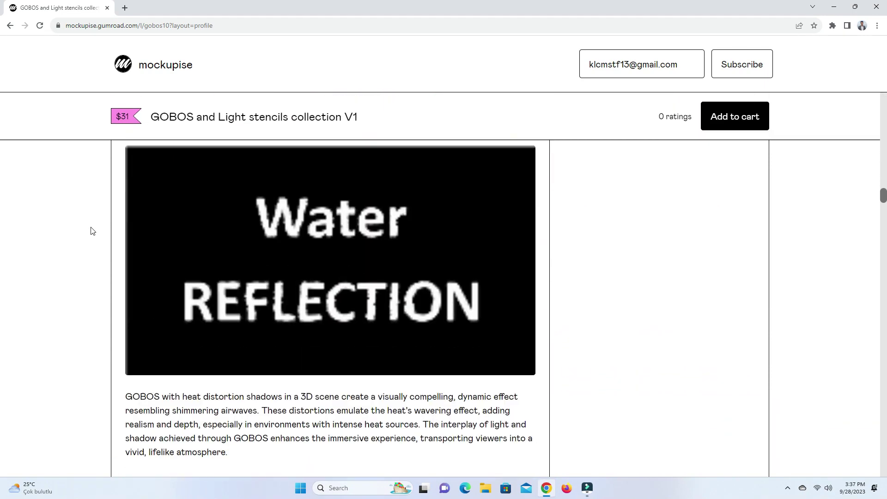
pyautogui.scroll(20, 102, 240)
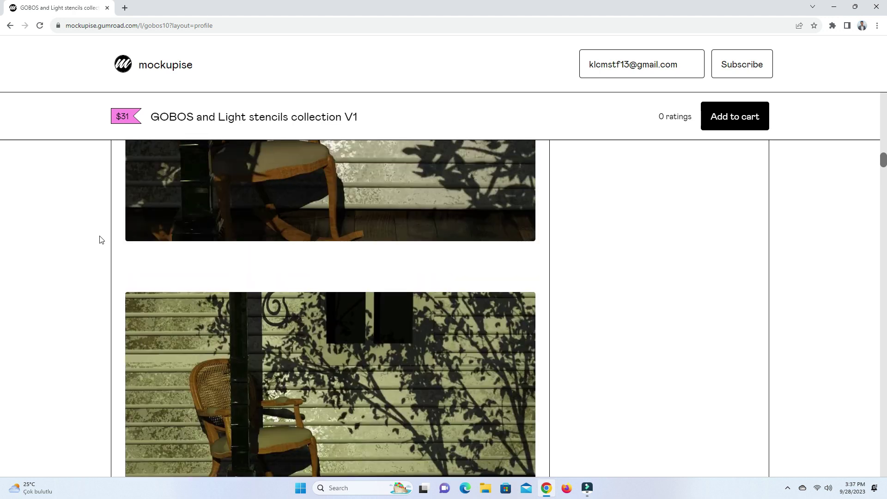
pyautogui.scroll(4, 101, 240)
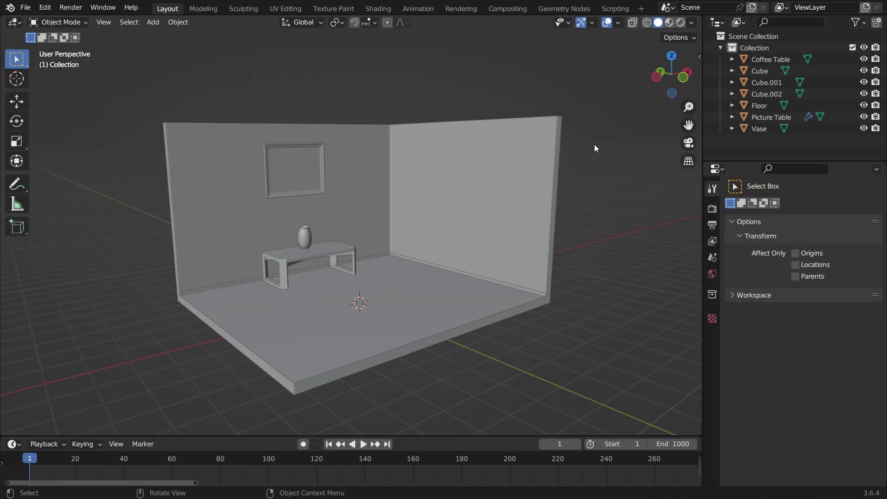
# - Add Desktop\GOBOS\GOBOS COLLECTION 1 as an asset library in Preferences > File Paths
pyautogui.click(43, 8)
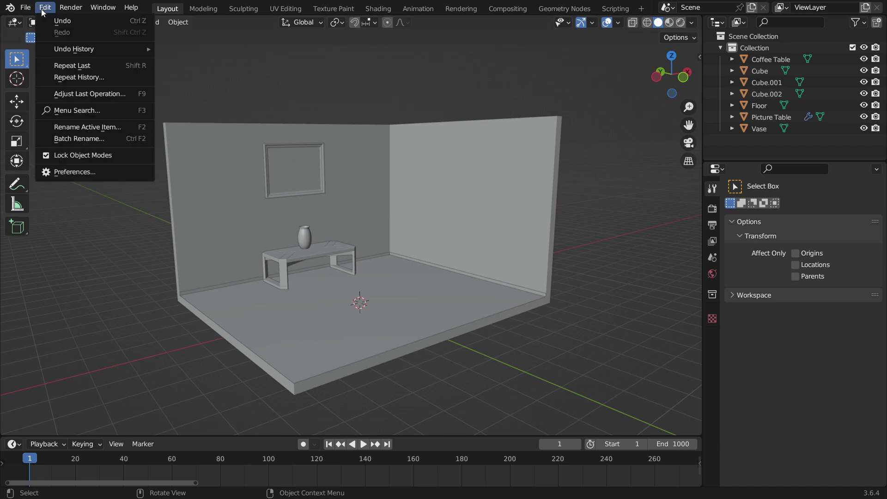
pyautogui.click(115, 172)
pyautogui.click(69, 220)
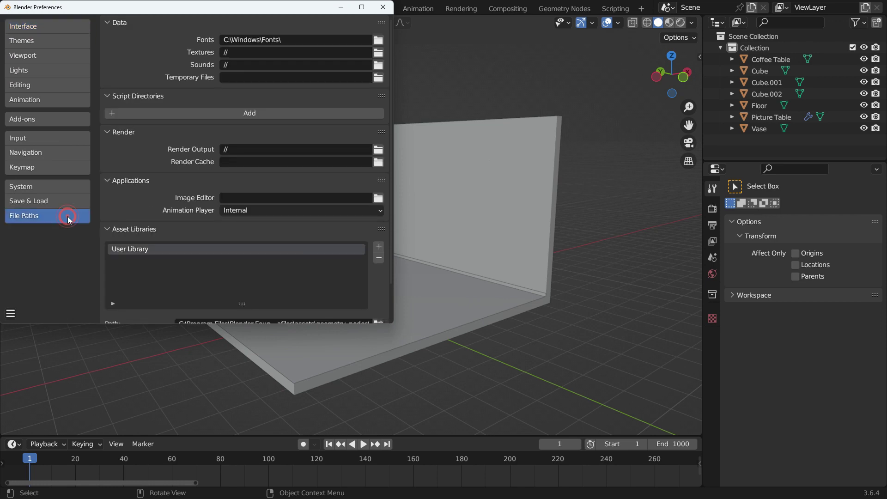
pyautogui.click(379, 246)
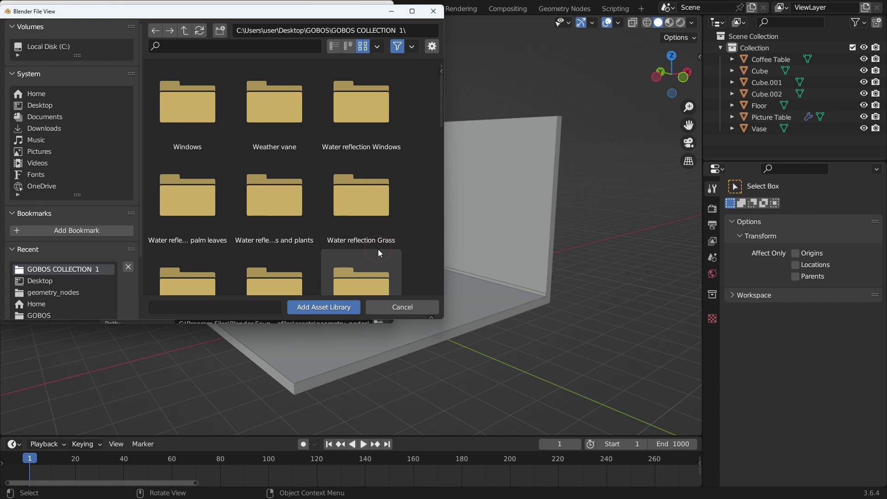
pyautogui.click(64, 105)
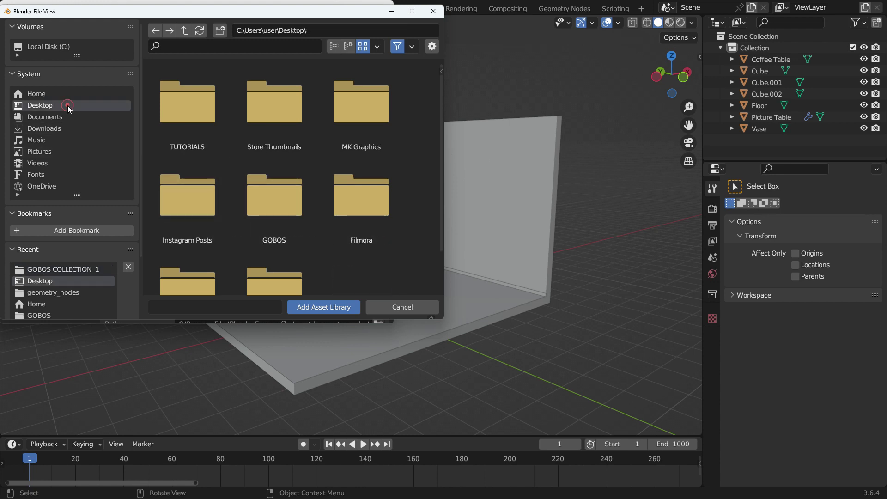
pyautogui.doubleClick(272, 200)
pyautogui.click(197, 111)
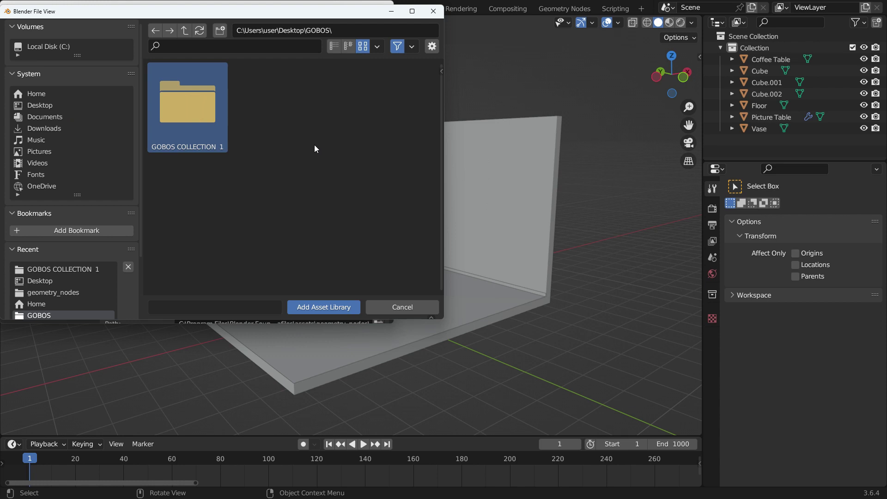
pyautogui.press('Return')
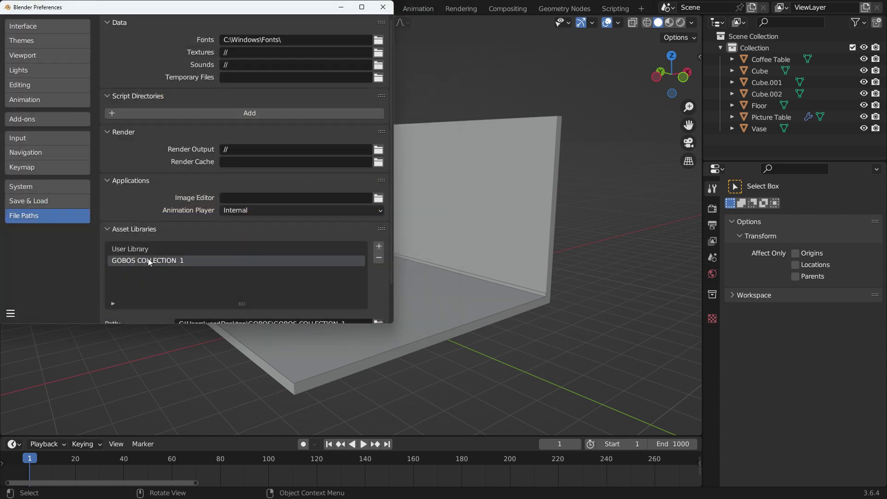
pyautogui.click(382, 7)
pyautogui.moveTo(284, 435); pyautogui.dragTo(304, 276)
# - Turn the bottom area into an Asset Browser showing the GOBOS COLLECTION 1 library
pyautogui.click(14, 285)
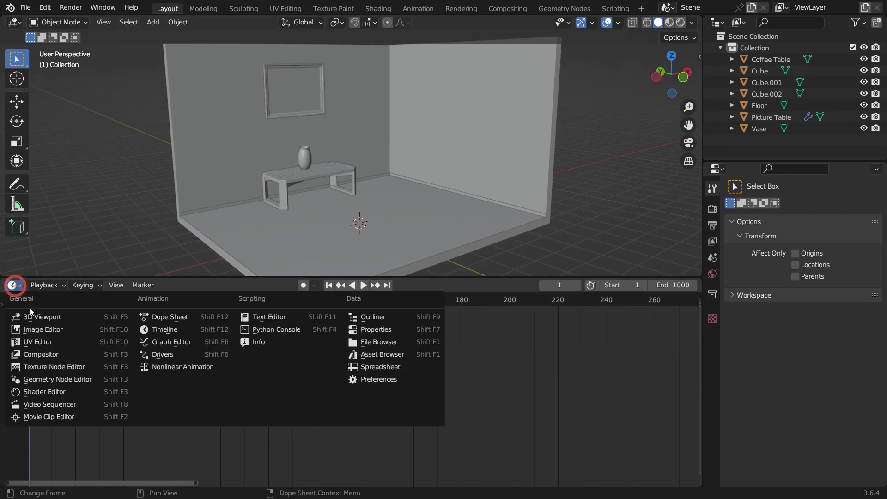
pyautogui.click(379, 355)
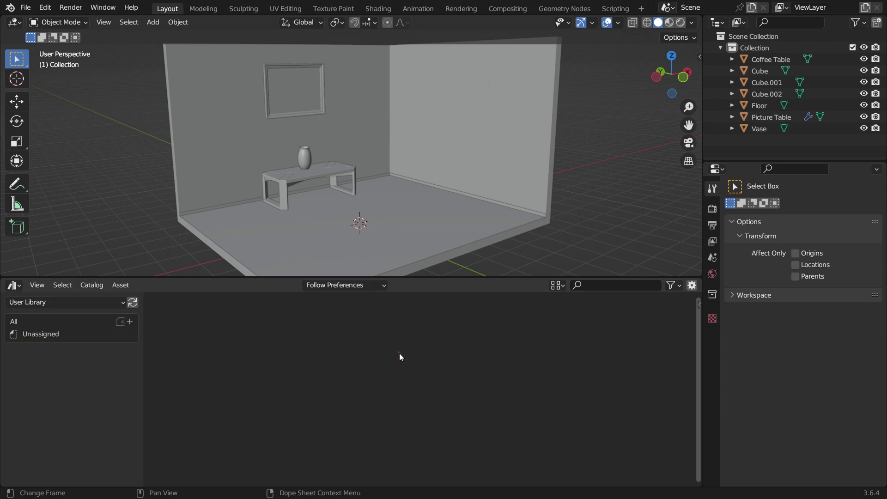
pyautogui.click(99, 303)
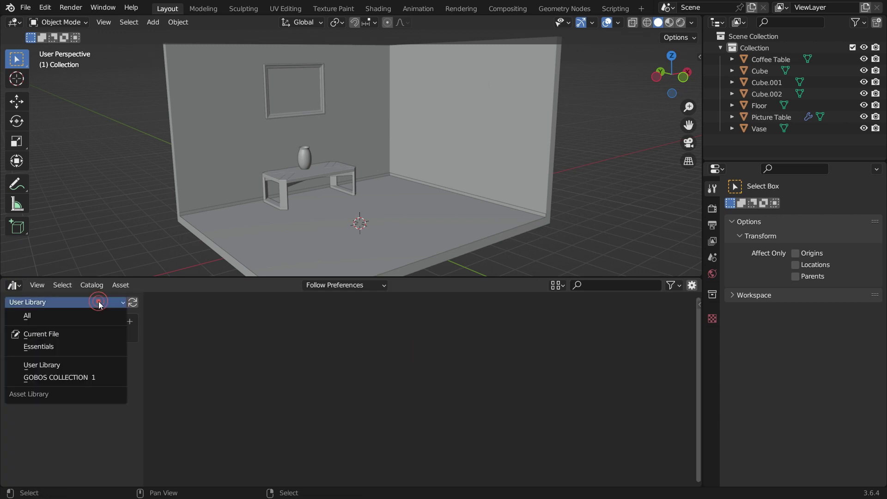
pyautogui.click(108, 377)
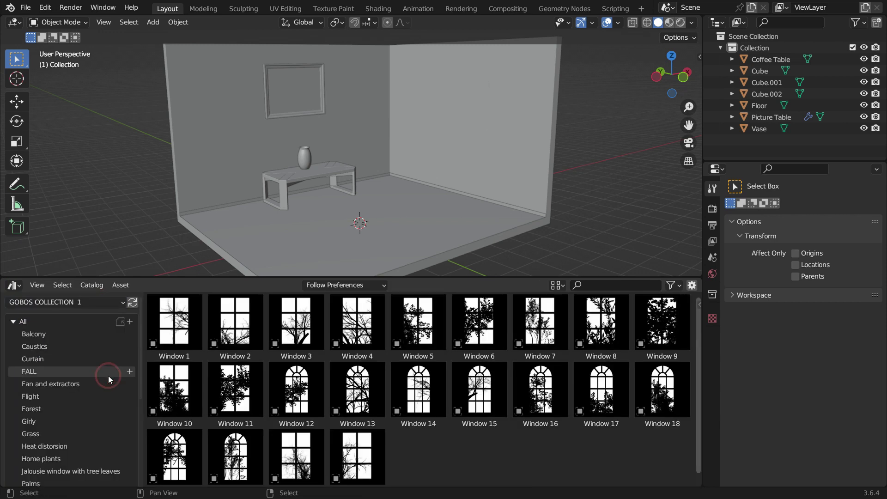
# - Preview the Balcony, Caustics, FALL, Flight, Girly, Grass and Home plants catalogs, then select Balcony 1
pyautogui.click(81, 334)
pyautogui.click(77, 346)
pyautogui.click(73, 371)
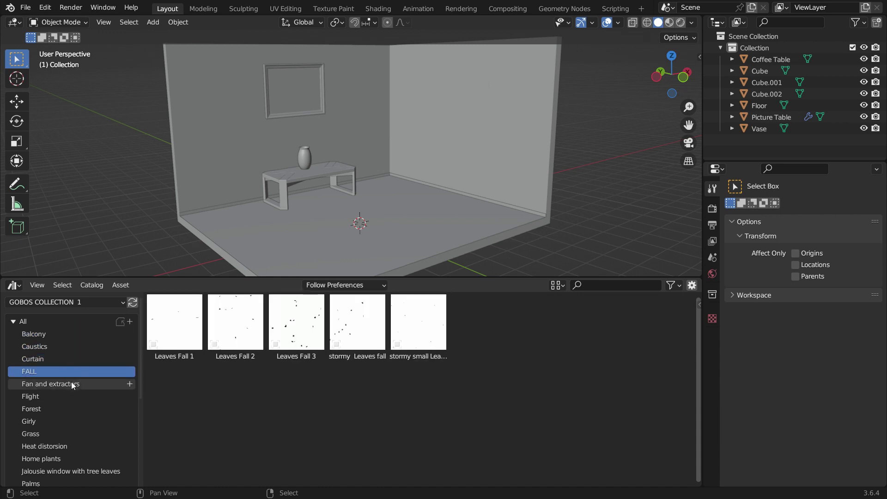
pyautogui.click(65, 395)
pyautogui.click(65, 421)
pyautogui.click(63, 433)
pyautogui.click(65, 459)
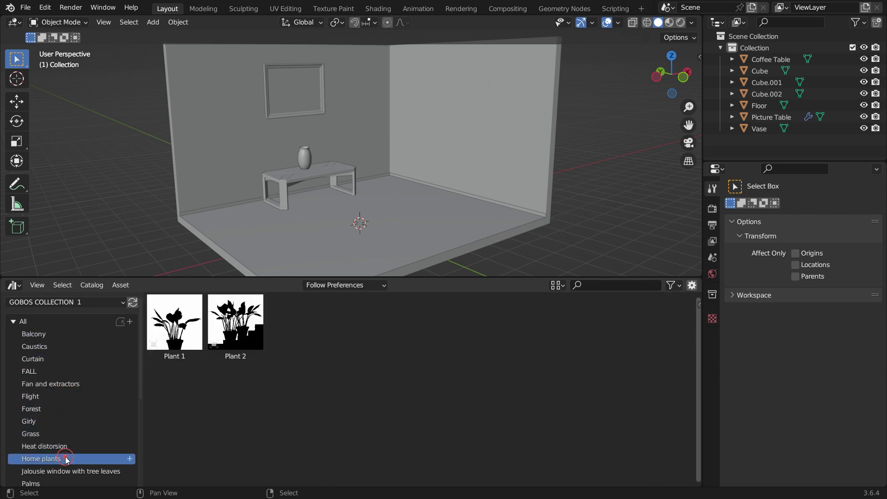
pyautogui.click(59, 337)
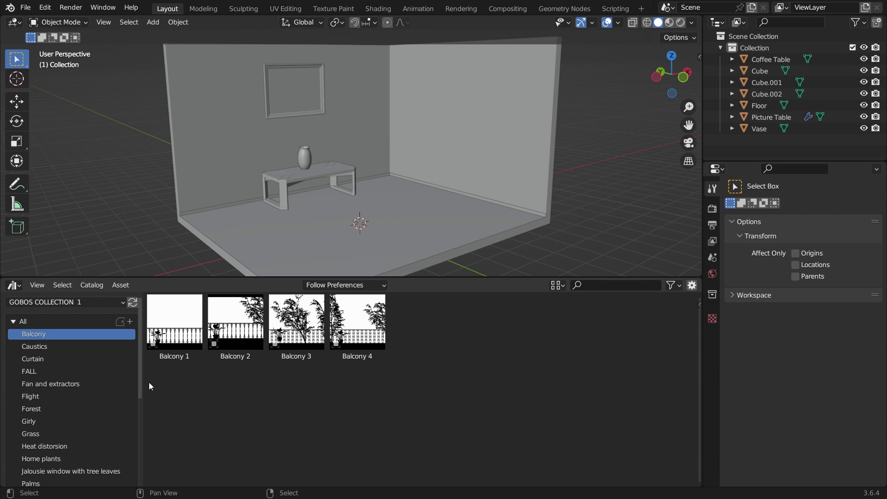
pyautogui.click(175, 326)
# - Switch the viewport to Rendered shading and show the scene render settings
pyautogui.press('z')
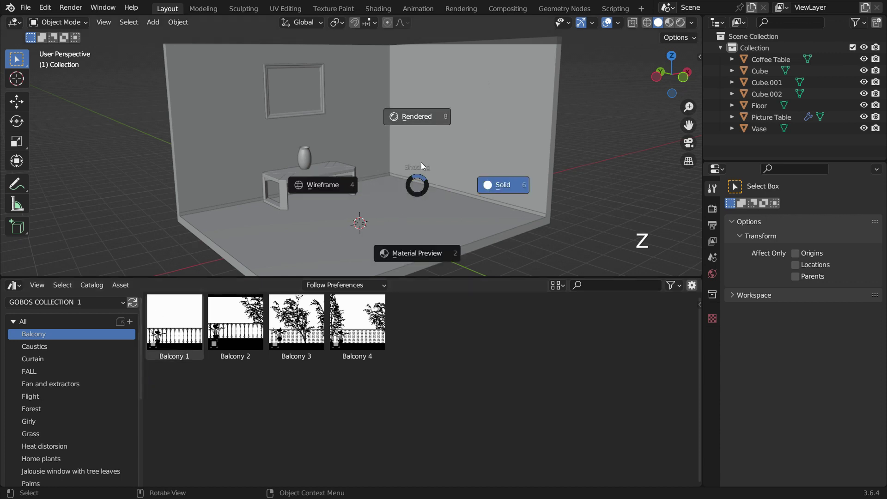
pyautogui.click(423, 118)
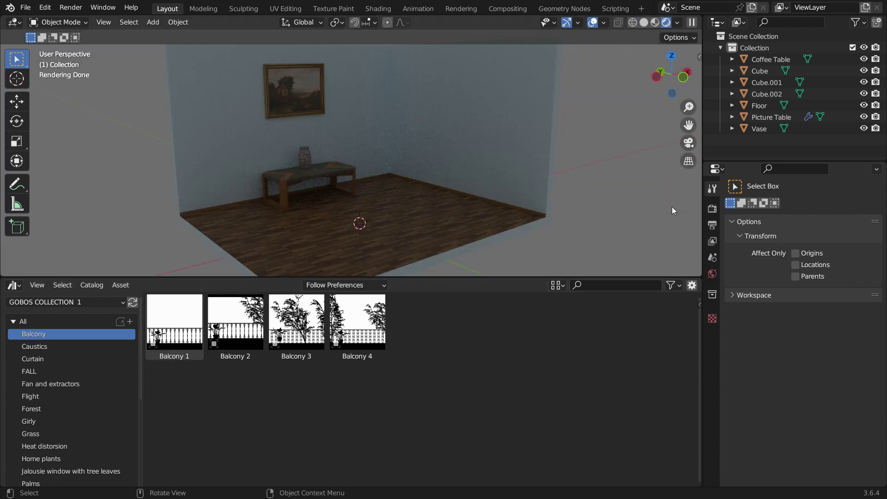
pyautogui.click(711, 209)
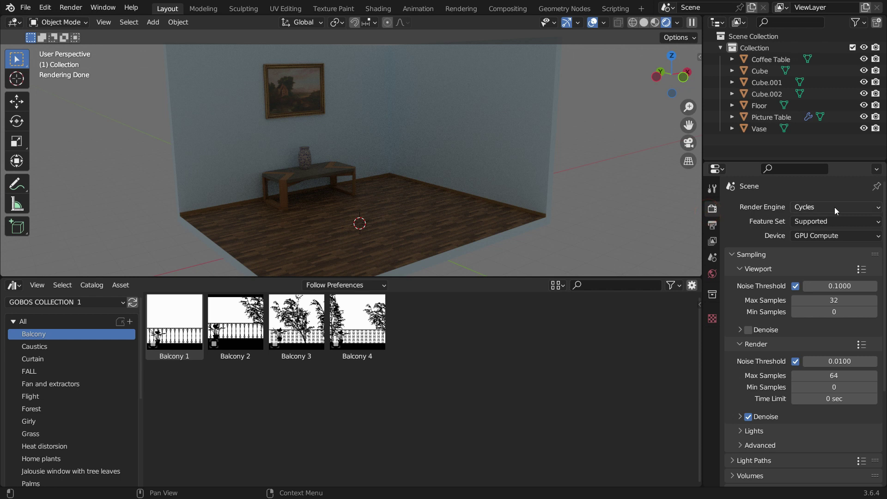
pyautogui.scroll(-8, 74, 411)
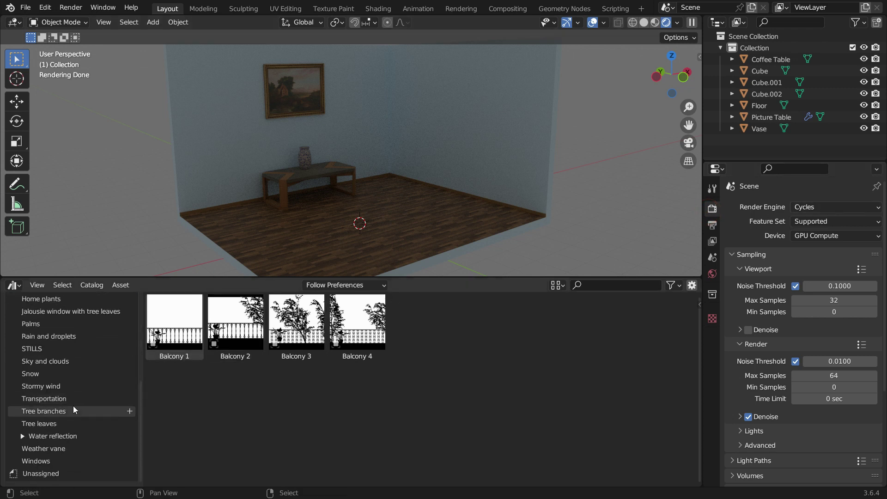
# - Place the Window 12 gobo light from the Windows catalog, raise it, and aim it at the back wall
pyautogui.click(58, 463)
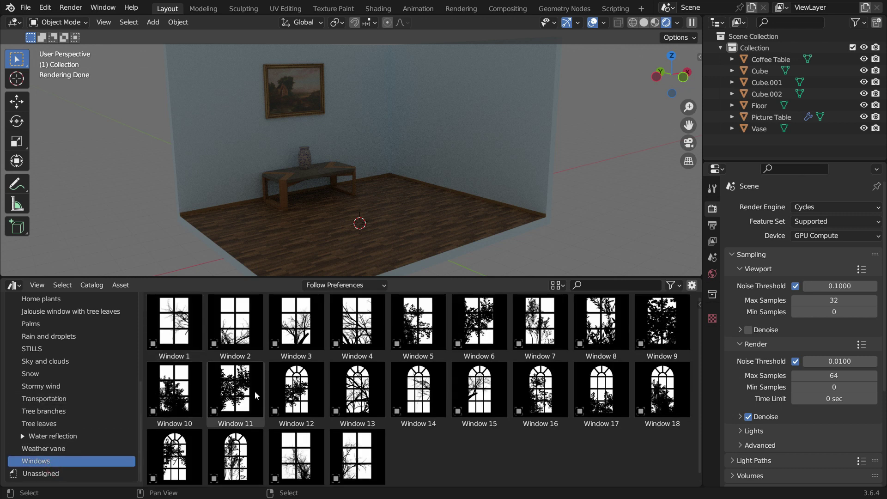
pyautogui.moveTo(305, 387); pyautogui.dragTo(370, 221)
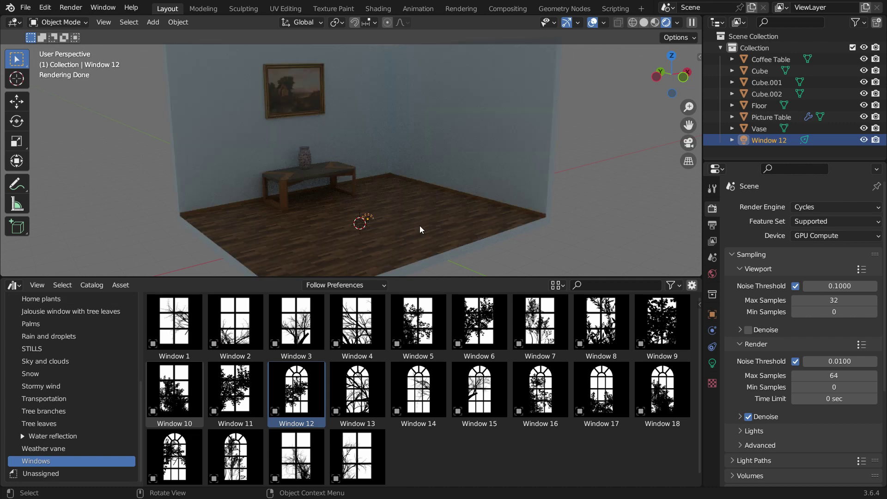
pyautogui.press('g')
pyautogui.press('z')
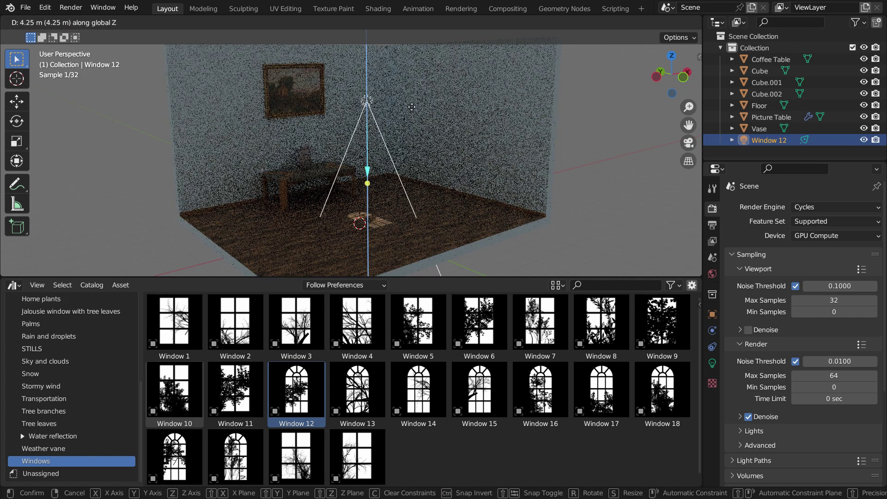
pyautogui.click(382, 161)
pyautogui.scroll(3, 382, 161)
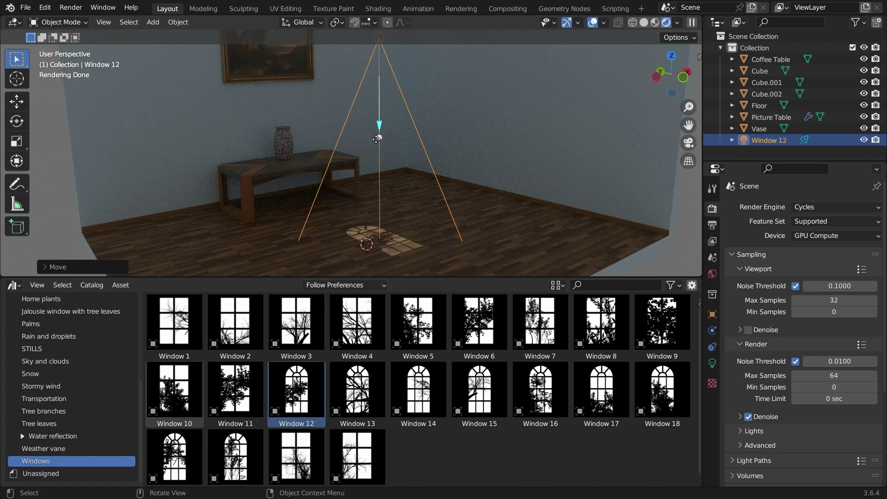
pyautogui.moveTo(376, 139); pyautogui.dragTo(265, 134)
pyautogui.scroll(2, 265, 134)
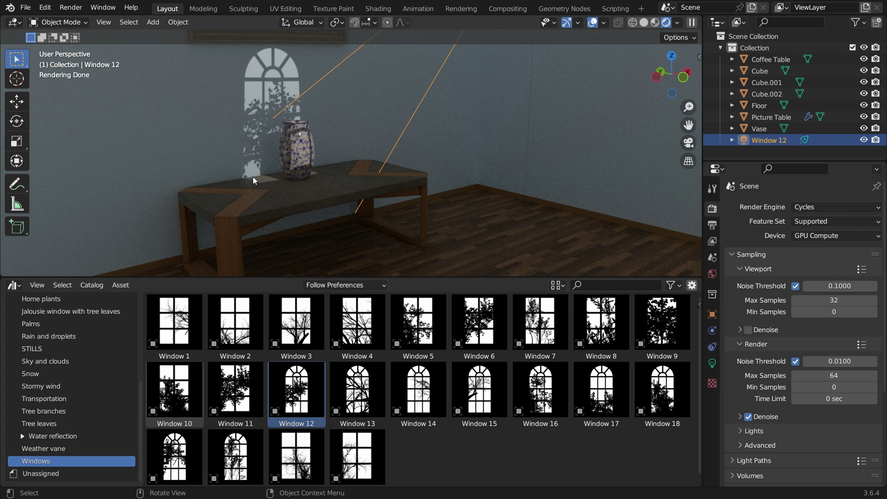
# - In the Shader Editor, set the Mapping node to Z rotation -1.9° and scale 0.8
pyautogui.click(14, 285)
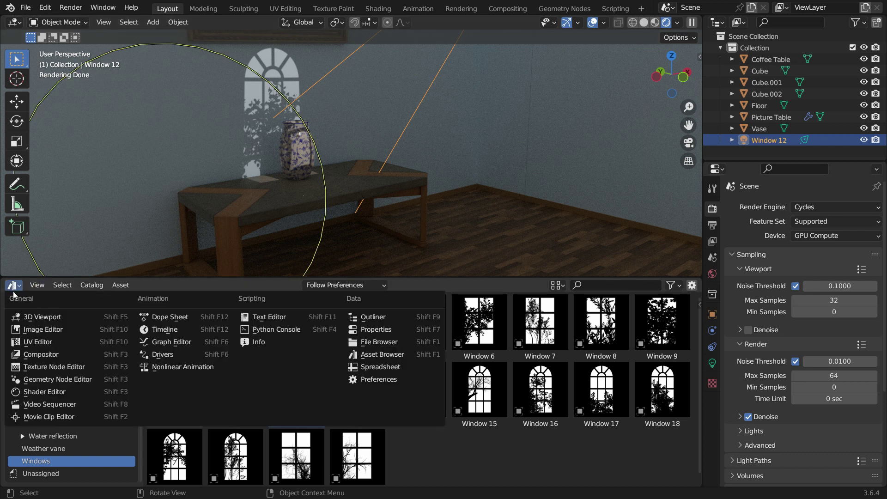
pyautogui.click(91, 392)
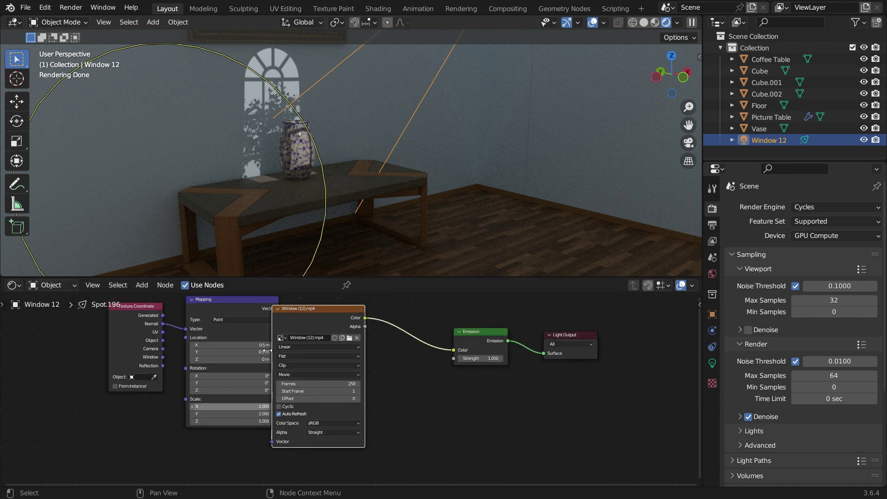
pyautogui.moveTo(323, 310); pyautogui.dragTo(358, 311)
pyautogui.scroll(3, 243, 371)
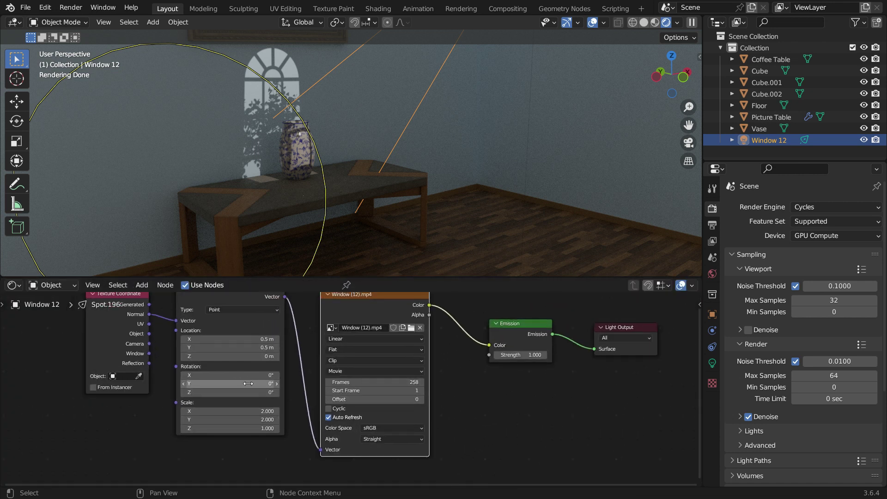
pyautogui.scroll(2, 256, 398)
pyautogui.moveTo(252, 391)
pyautogui.mouseDown()
pyautogui.moveTo(261, 391)
pyautogui.moveTo(250, 391)
pyautogui.mouseUp()
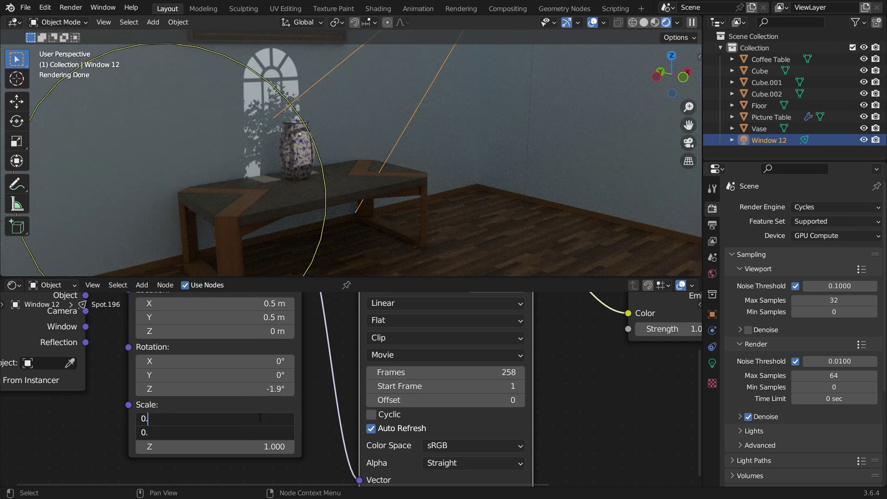
pyautogui.press('Return')
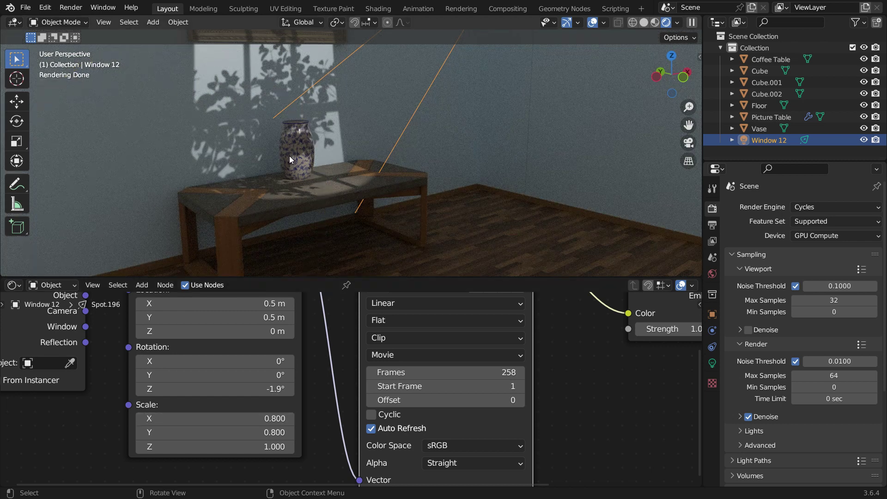
# - Orbit toward the wall and table and play the animation to preview the moving gobo
pyautogui.moveTo(289, 156); pyautogui.dragTo(279, 88, button='middle')
pyautogui.scroll(2, 279, 88)
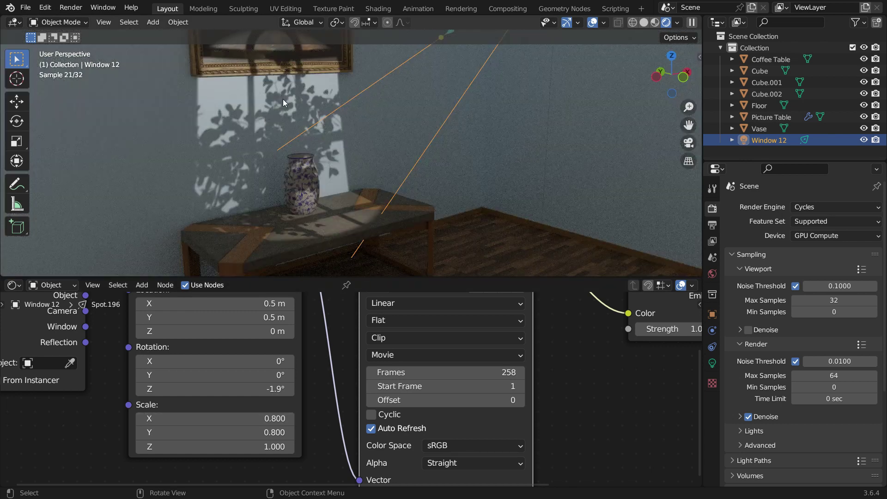
pyautogui.press('space')
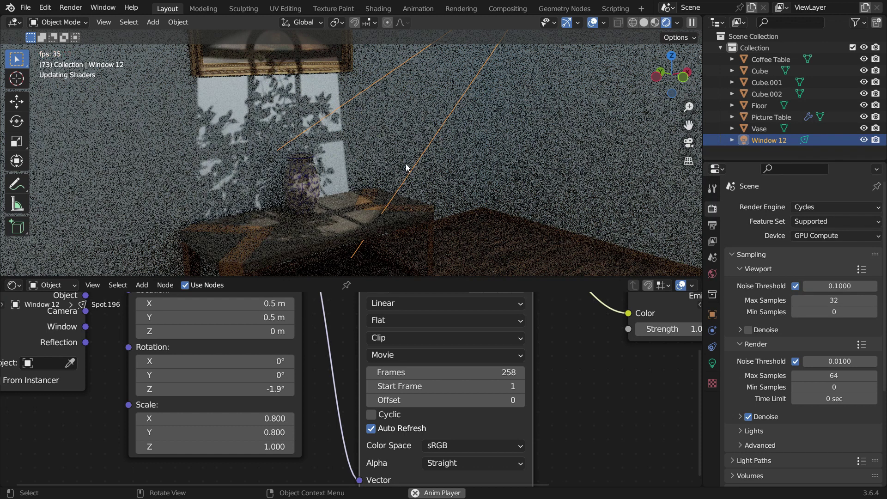
pyautogui.press('space')
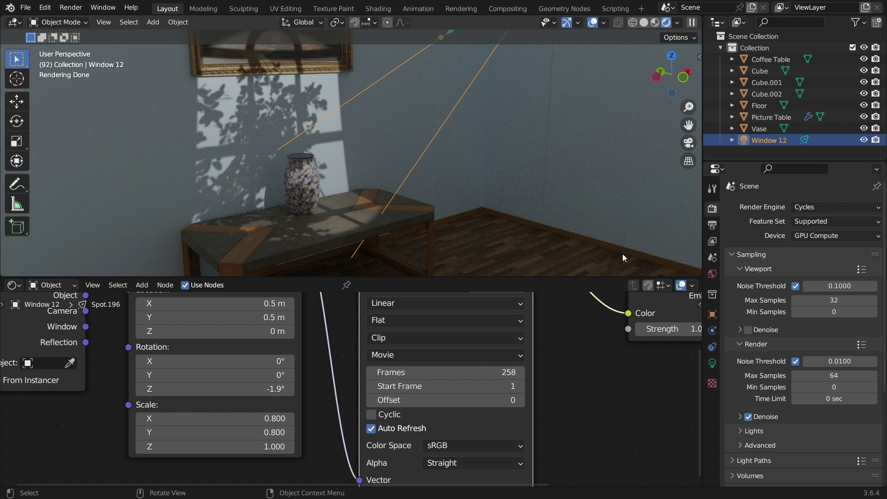
# - Set the spotlight's Power to 1000 W and Radius to 0.02 m
pyautogui.click(712, 363)
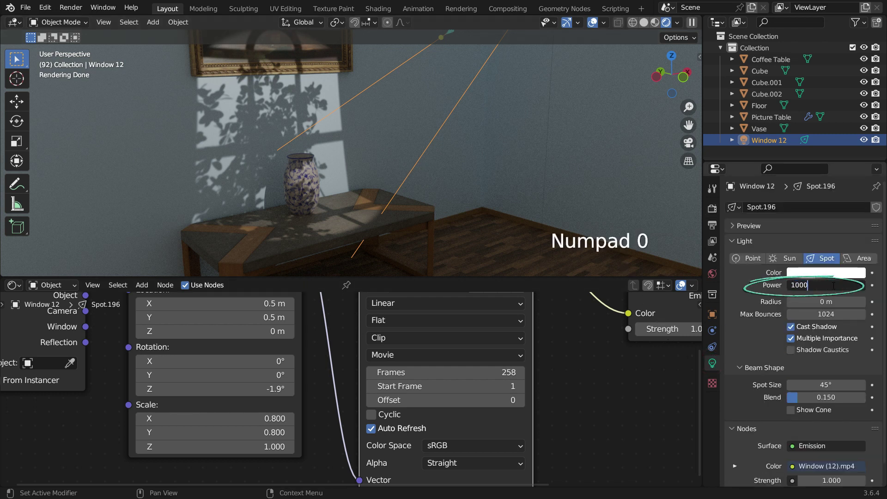
pyautogui.press('Return')
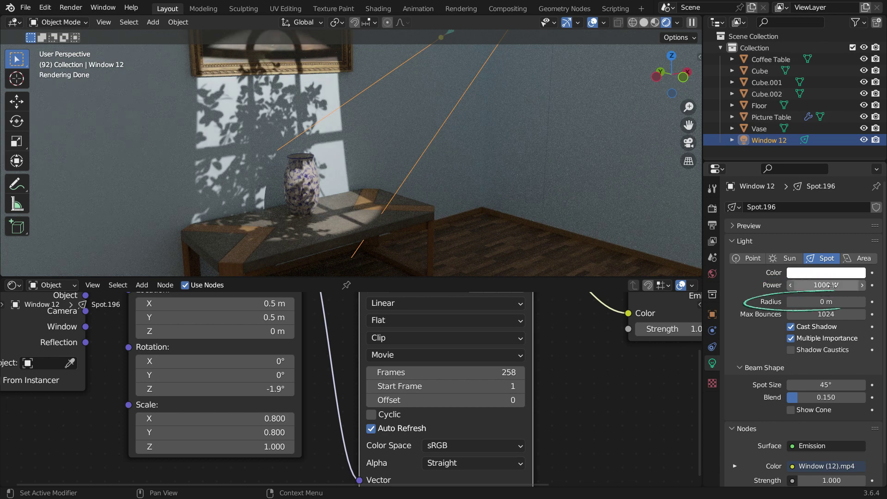
pyautogui.moveTo(818, 301)
pyautogui.mouseDown()
pyautogui.moveTo(831, 302)
pyautogui.moveTo(818, 301)
pyautogui.mouseUp()
pyautogui.press('space')
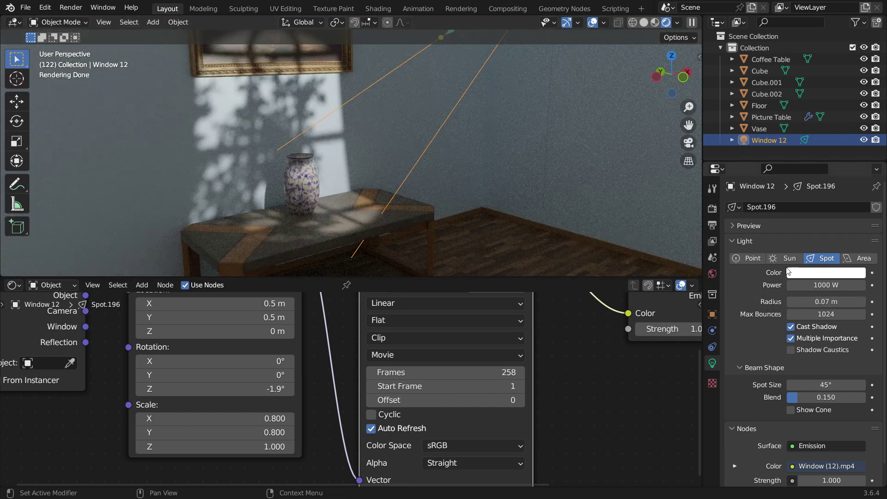
pyautogui.press('Return')
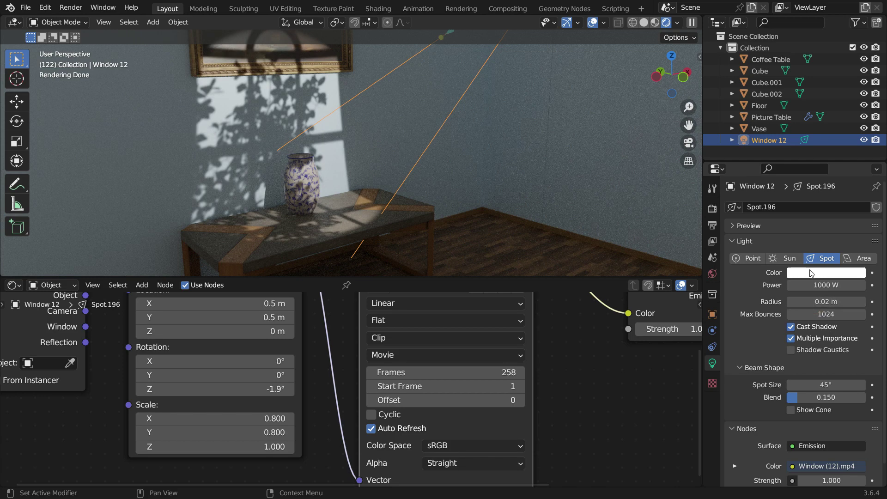
# - Tint the spotlight pale yellow and widen its Spot Size to 54.2°
pyautogui.click(811, 273)
pyautogui.moveTo(806, 161)
pyautogui.mouseDown()
pyautogui.moveTo(776, 152)
pyautogui.moveTo(827, 138)
pyautogui.moveTo(789, 176)
pyautogui.moveTo(794, 169)
pyautogui.mouseUp()
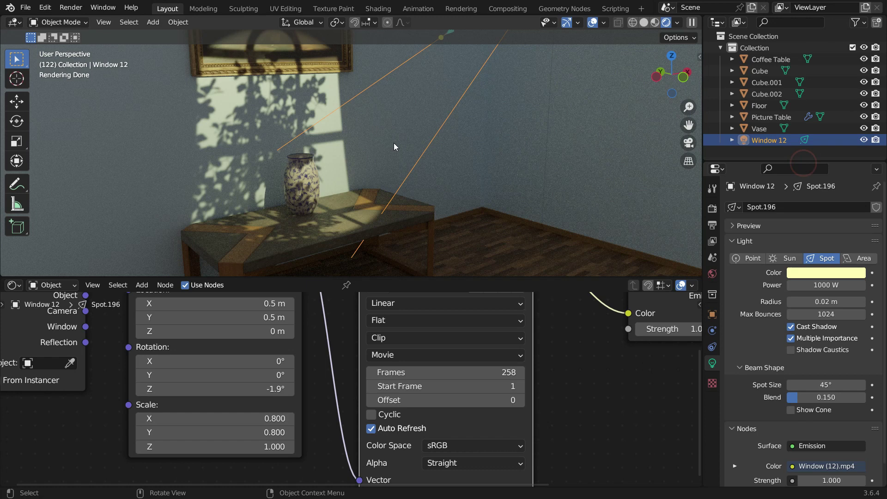
pyautogui.scroll(-1, 785, 339)
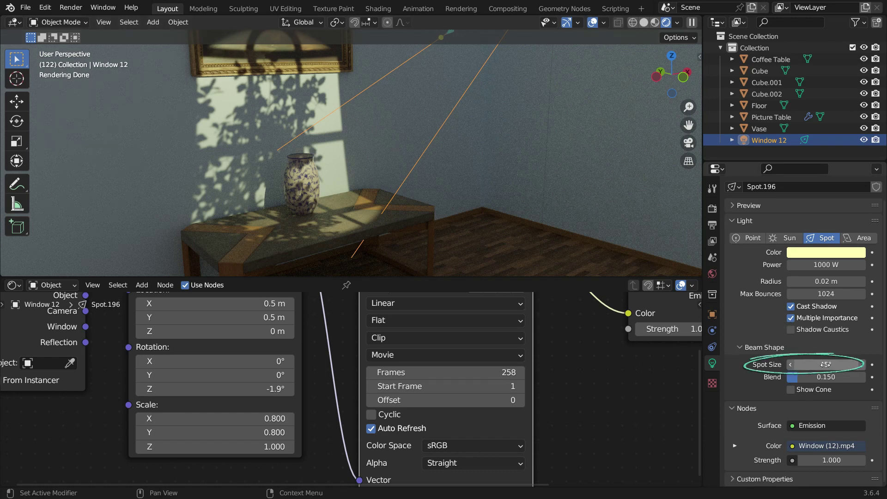
pyautogui.moveTo(826, 365); pyautogui.dragTo(851, 364)
# - Play the animation and orbit to face the moving leafy window pattern head-on
pyautogui.scroll(5, 311, 196)
pyautogui.press('space')
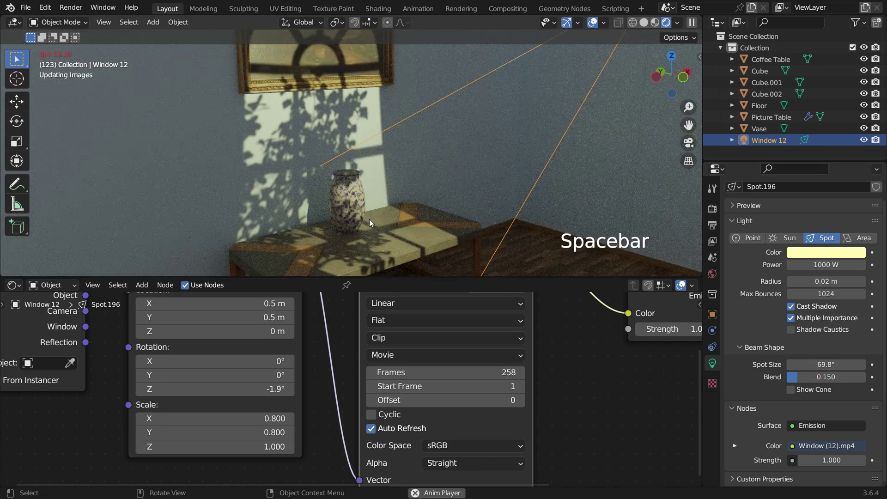
pyautogui.scroll(-4, 370, 218)
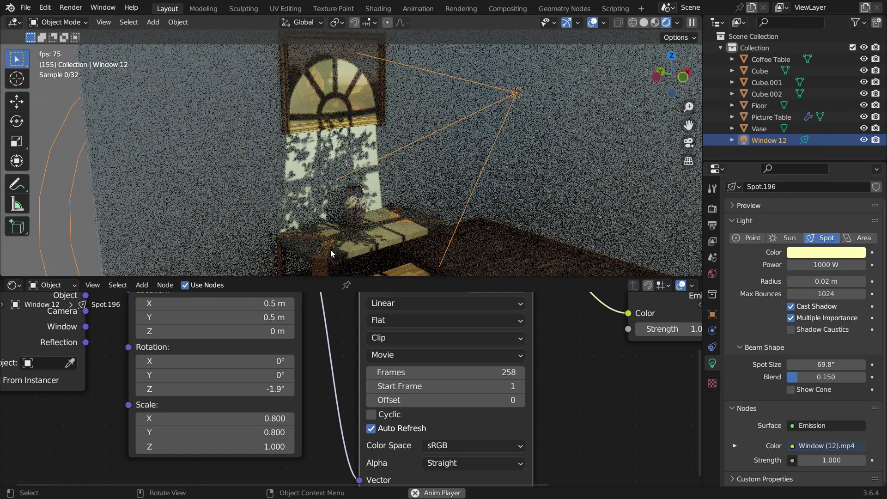
pyautogui.scroll(2, 325, 250)
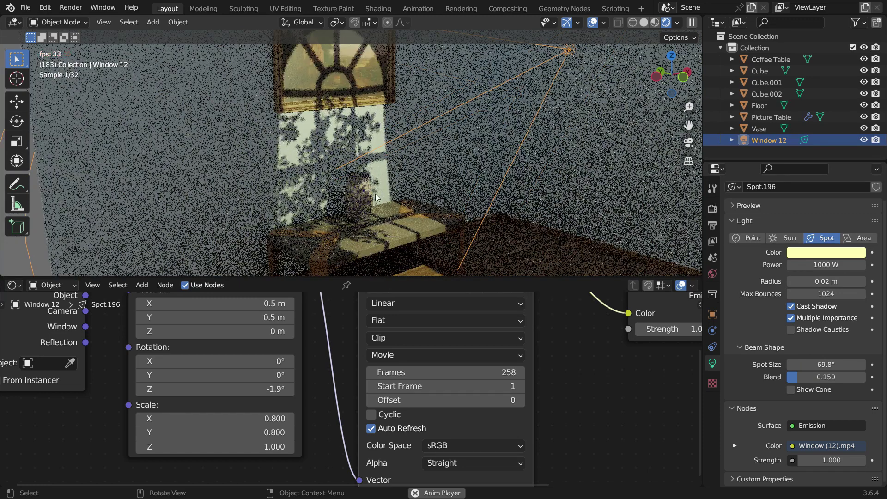
pyautogui.moveTo(355, 181); pyautogui.dragTo(439, 183, button='middle')
pyautogui.press('space')
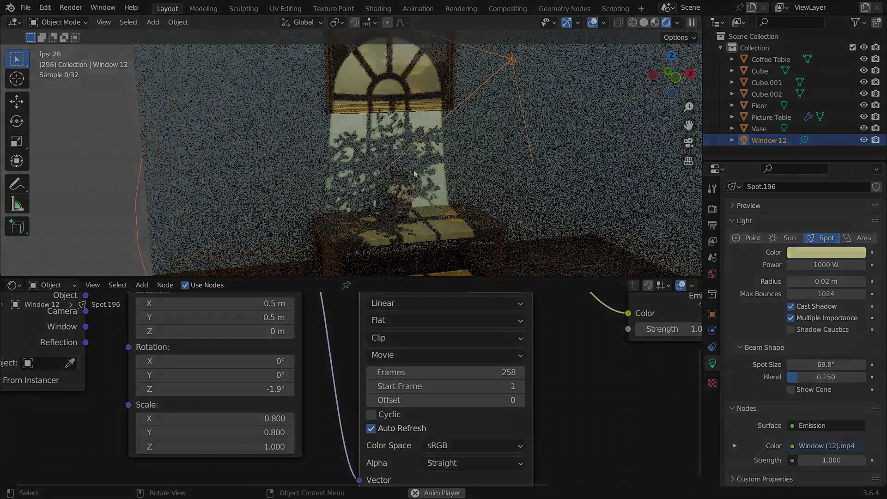